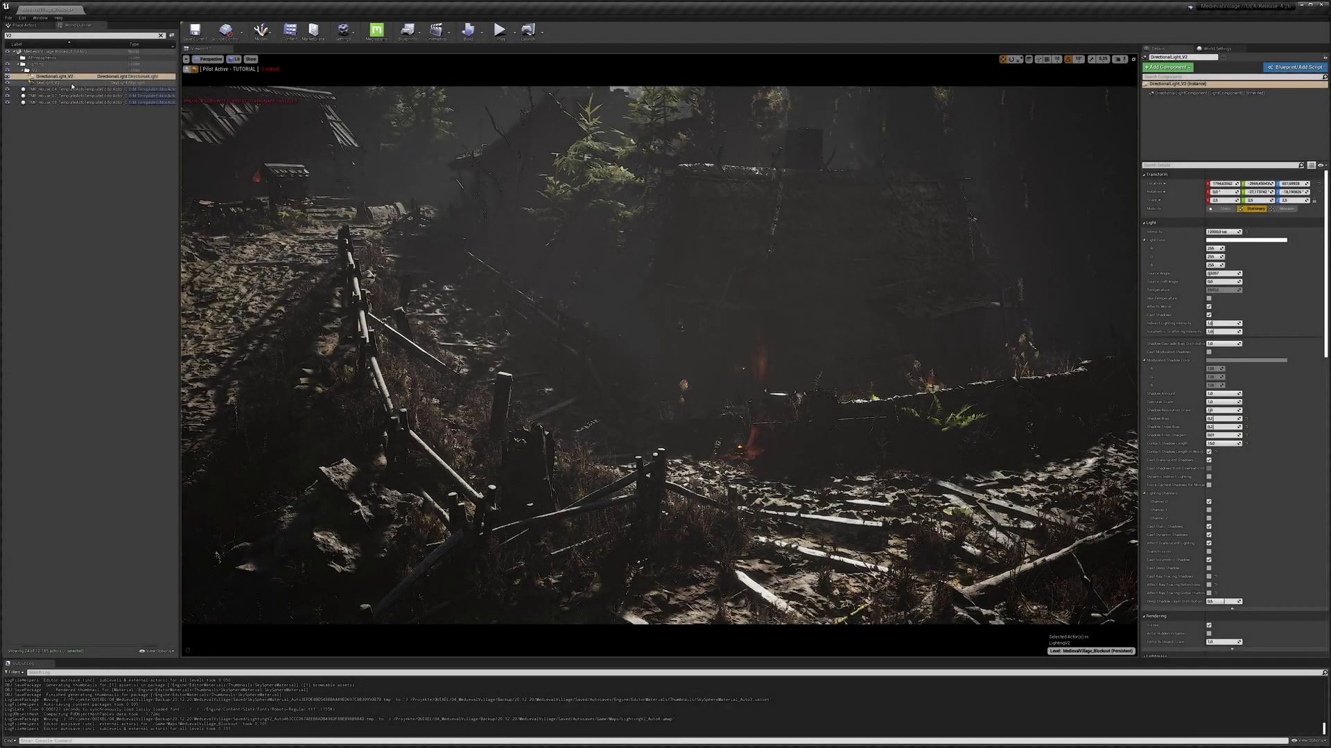
Set the mobility of both the directional light and the sky light to Movable
click(1287, 209)
click(37, 83)
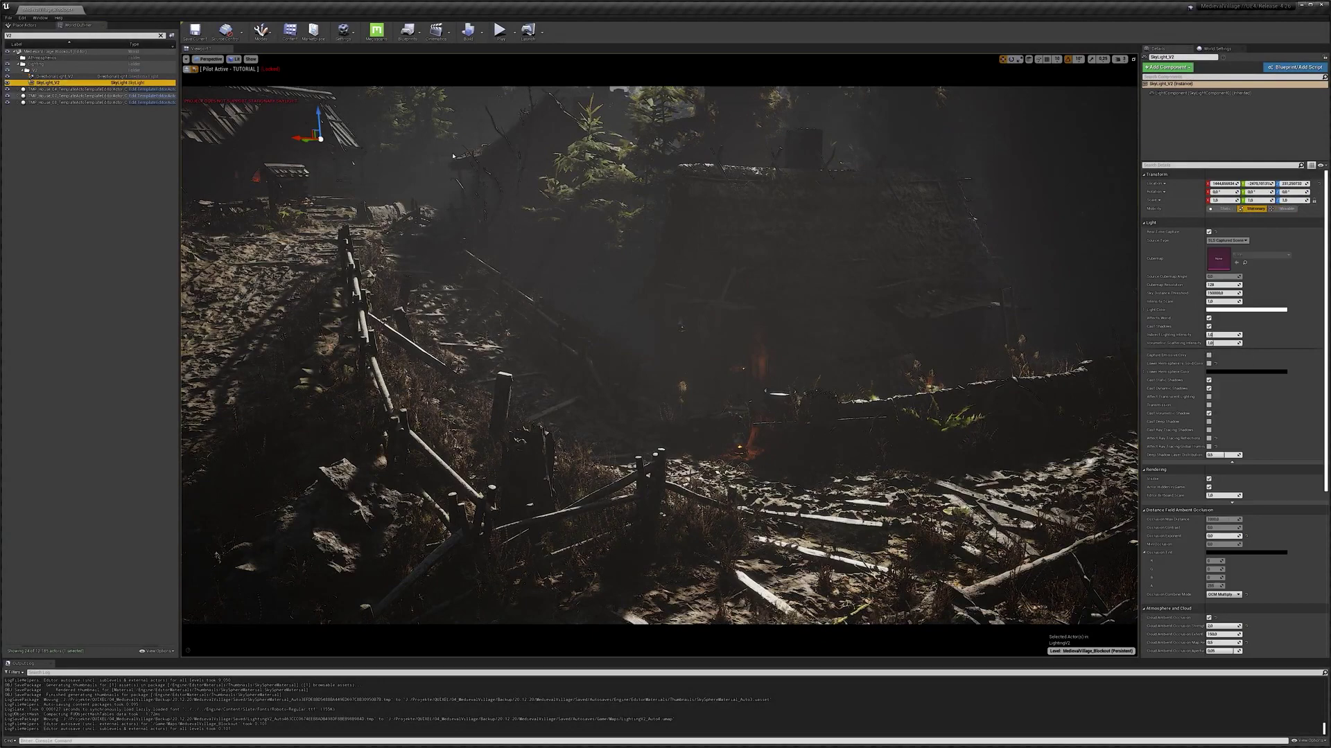
click(1281, 210)
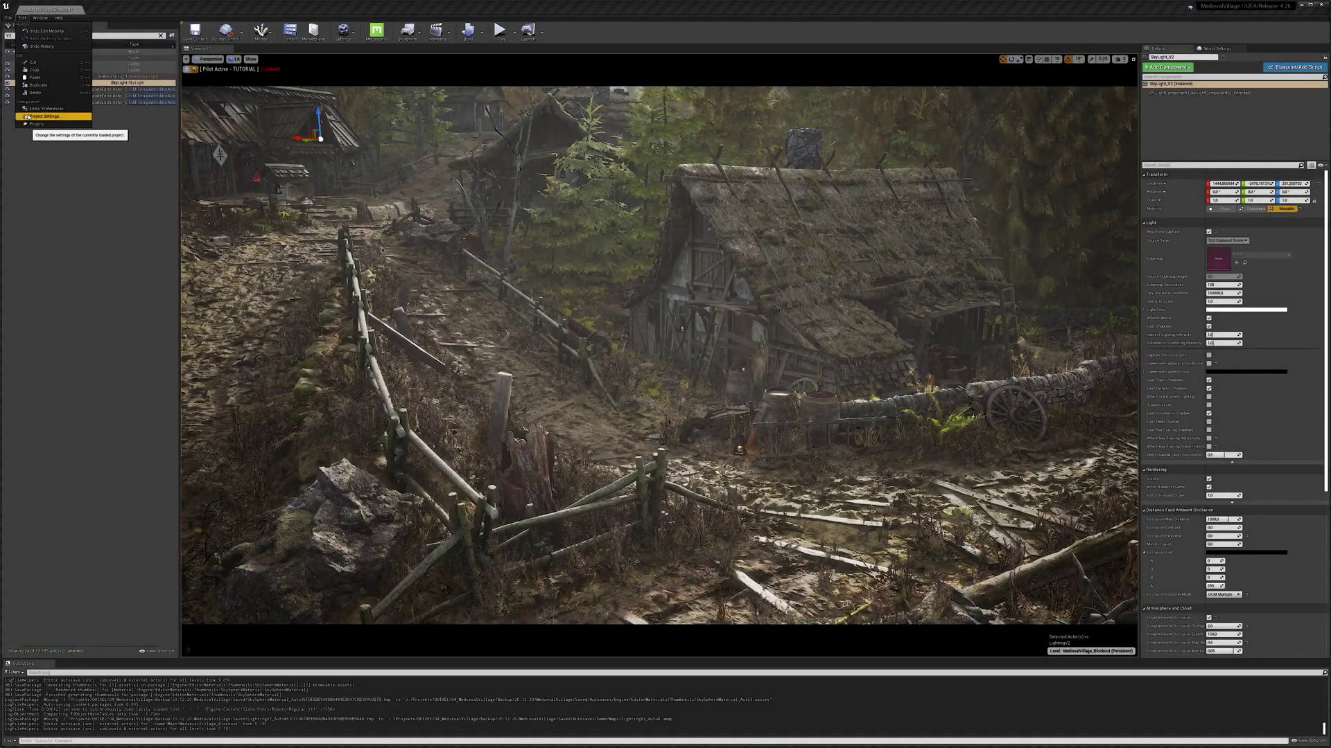
Open the project settings and search them for "ssgi"
click(28, 116)
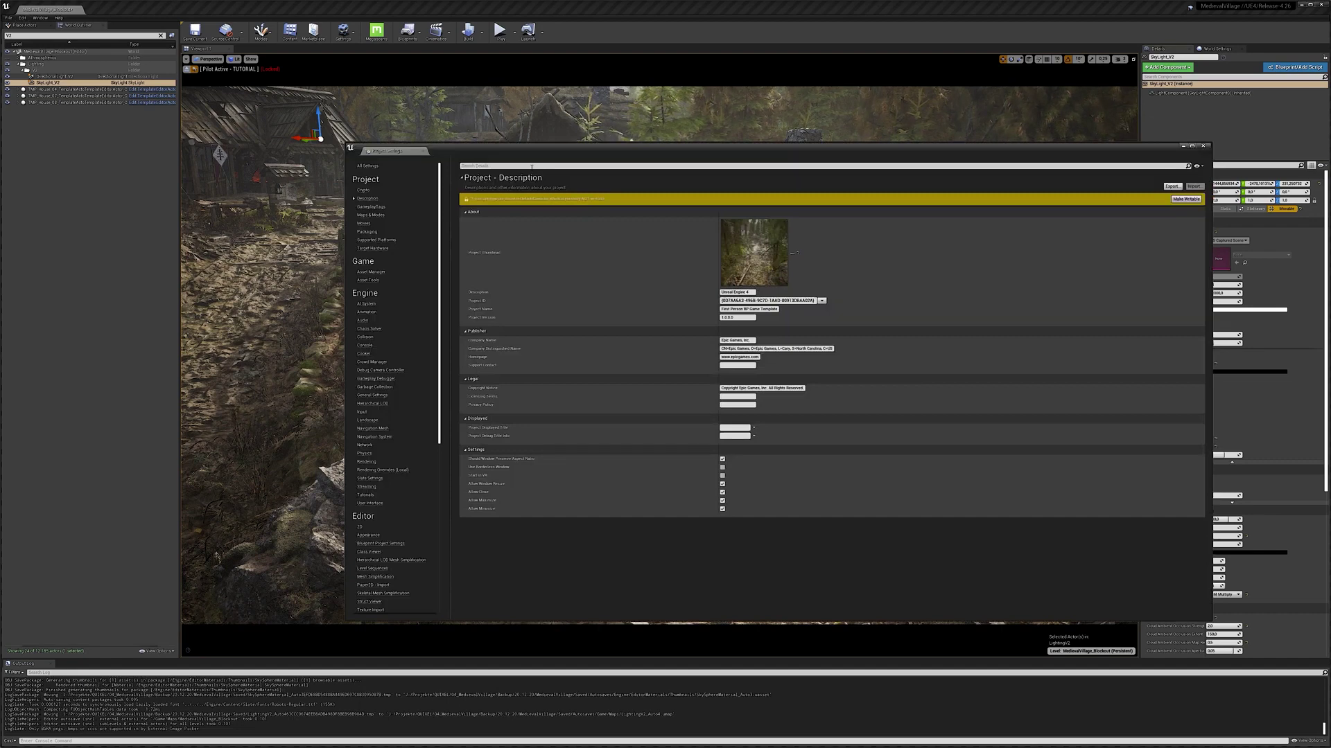
click(531, 167)
text(ssgi)
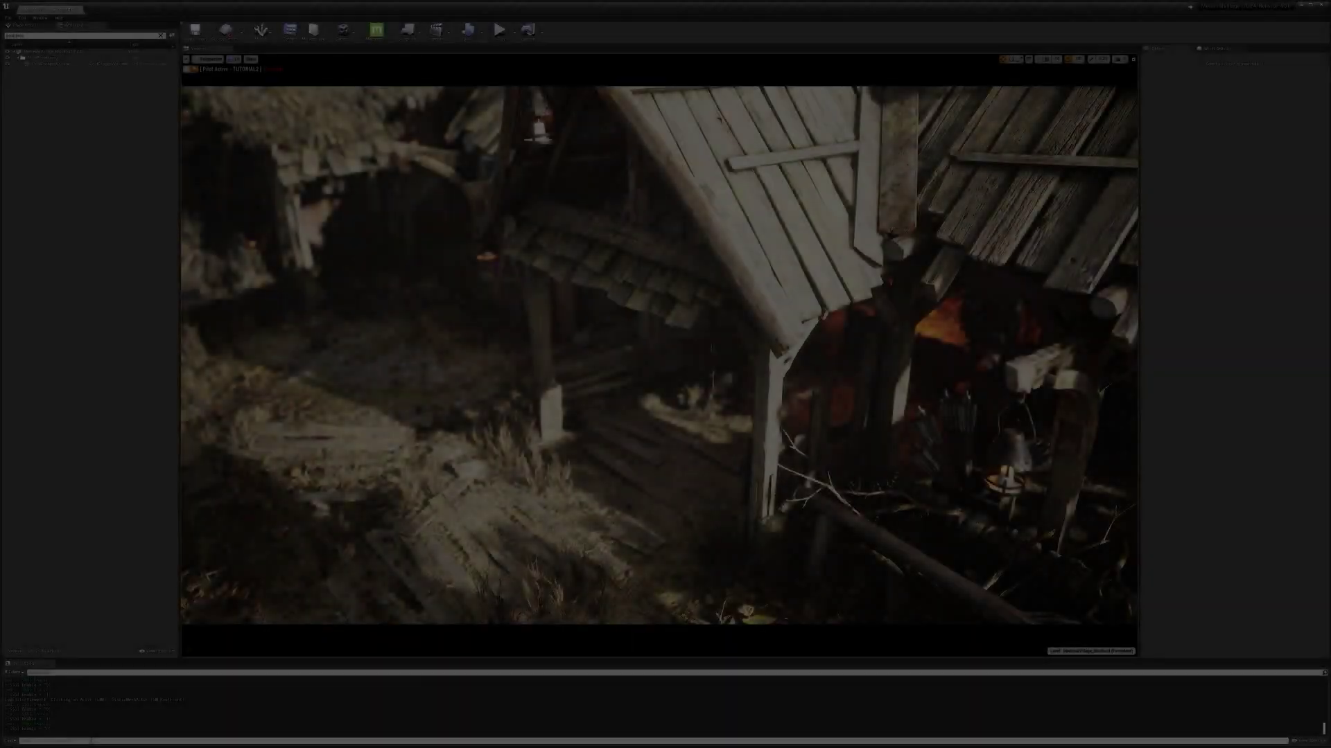
Enable screen space global illumination with the console command r.SSGI.Enable 1, and begin entering another r.SSGI command
text(r.SSGI)
key(Down)
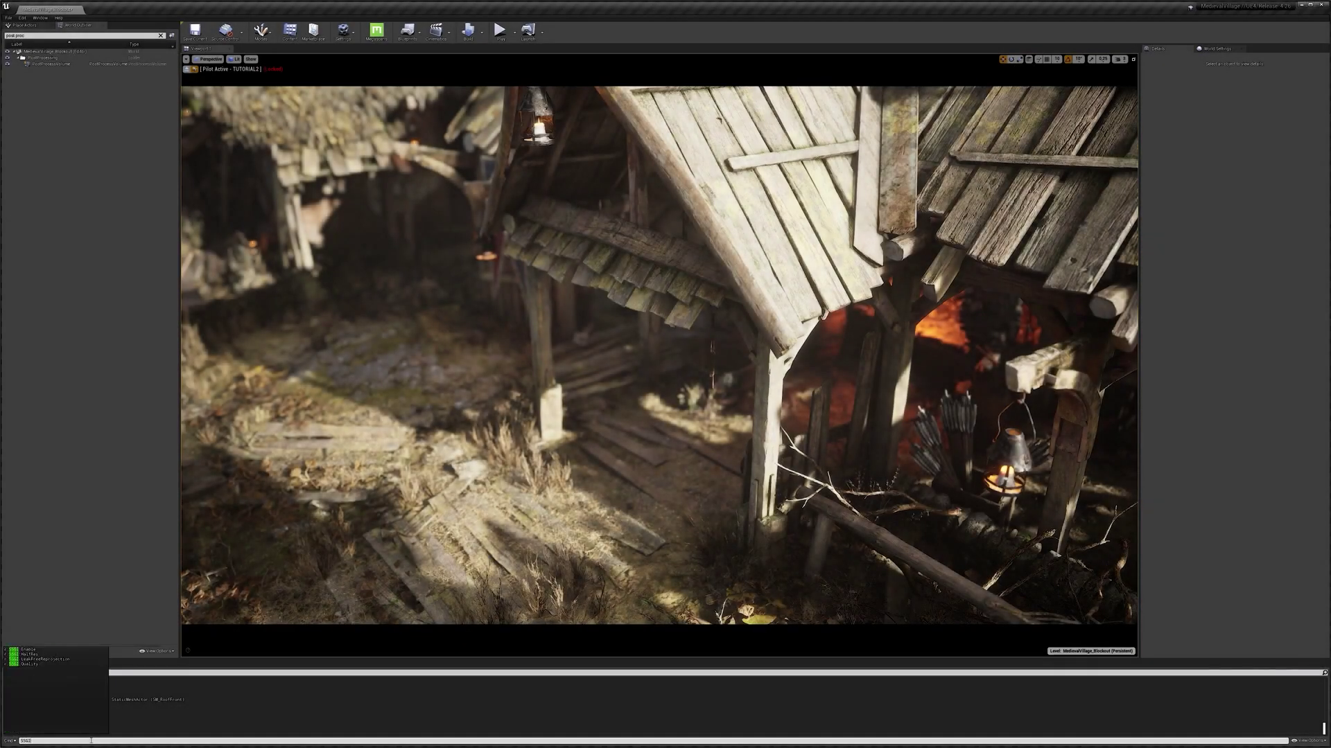
text(1)
key(Return)
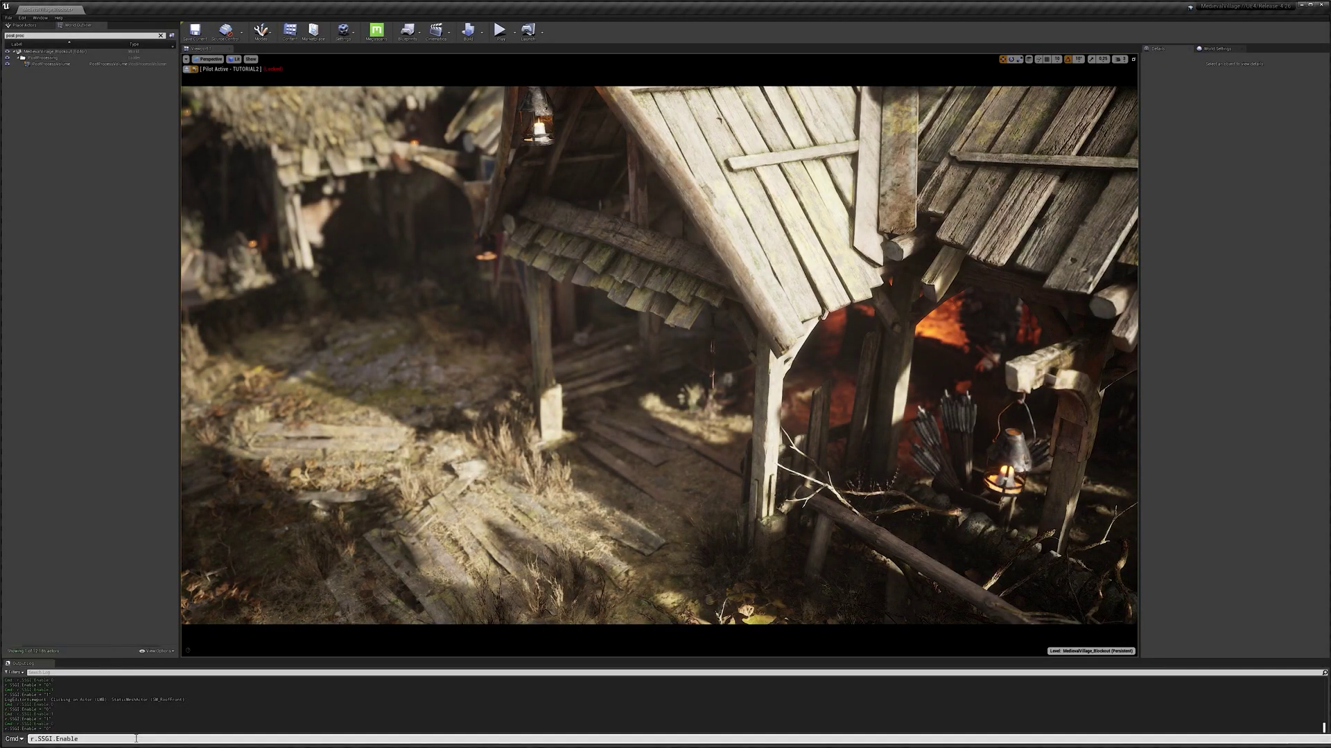
text(r.SSGI)
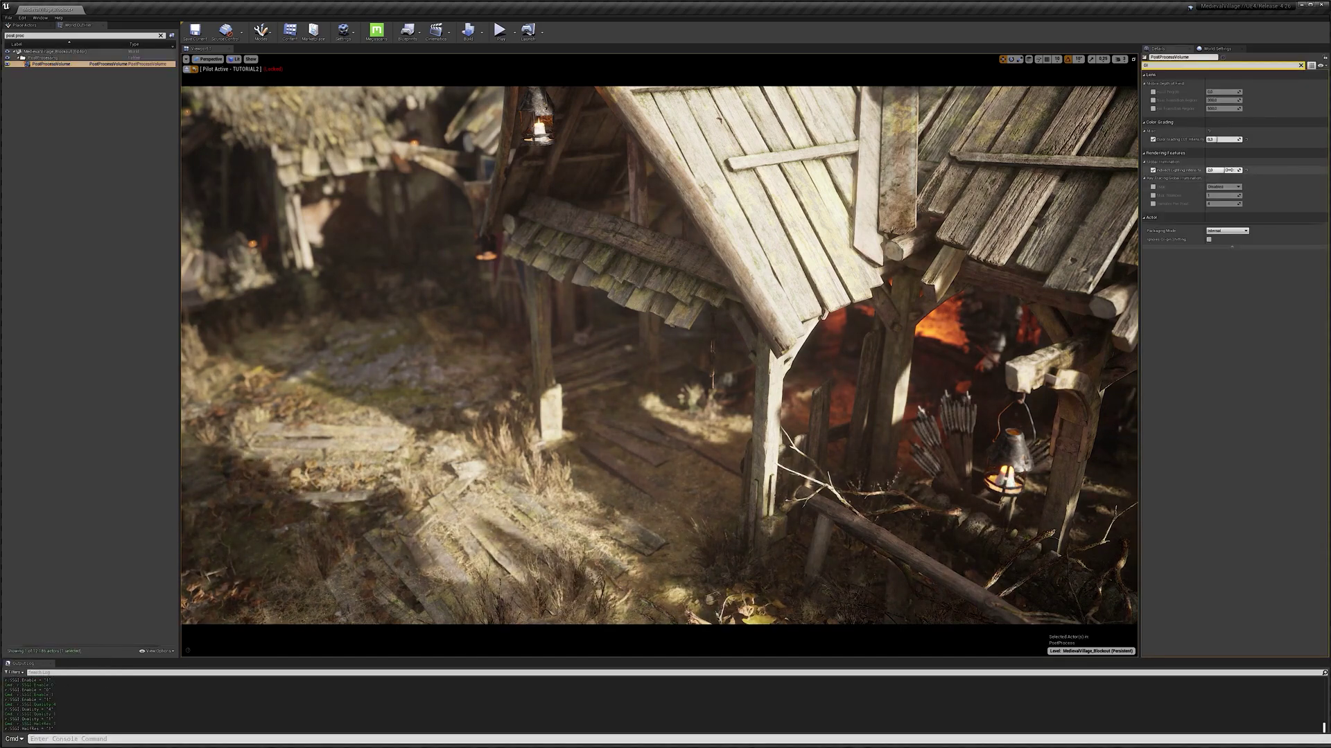
Lower the Indirect Lighting Intensity of the post process volume
drag(1223, 170, 1166, 170)
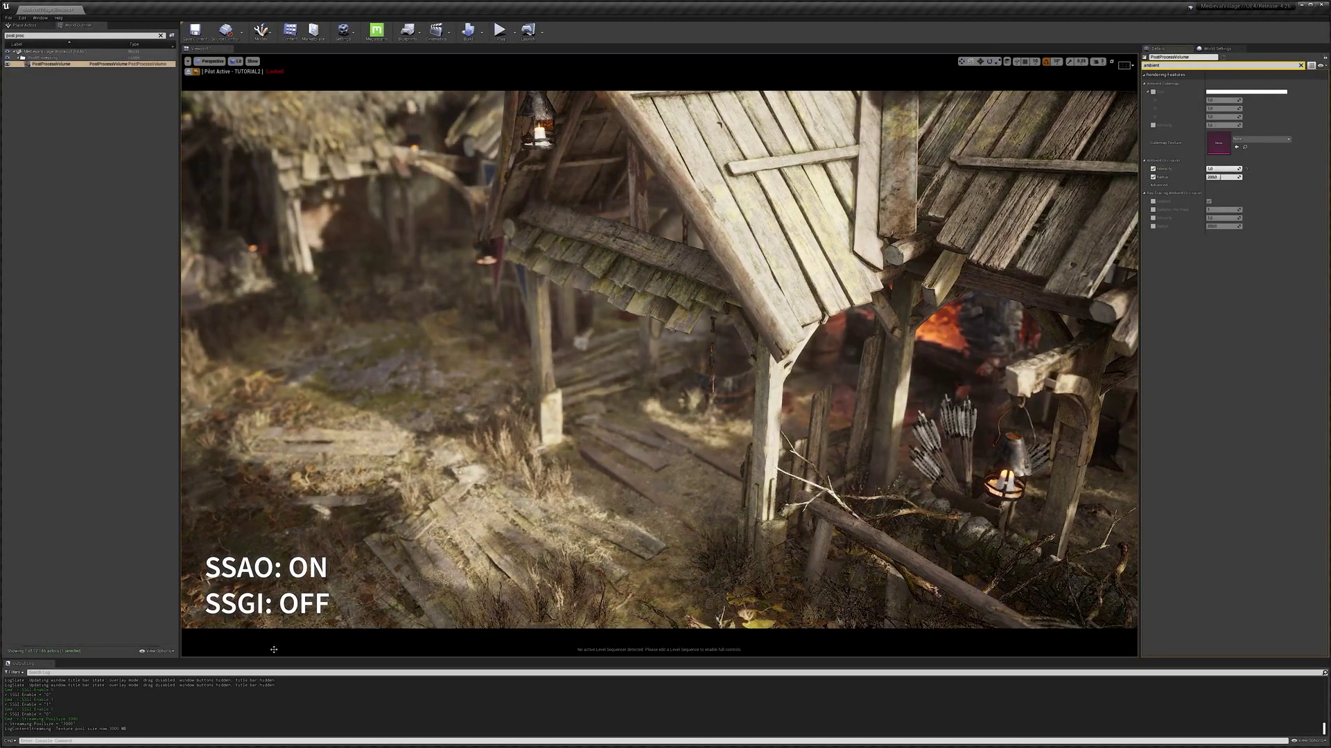
Run the console command r.SSGI.Enable 1 to turn on screen space global illumination for the village view
click(240, 741)
text(r.SSGI.Enable 1)
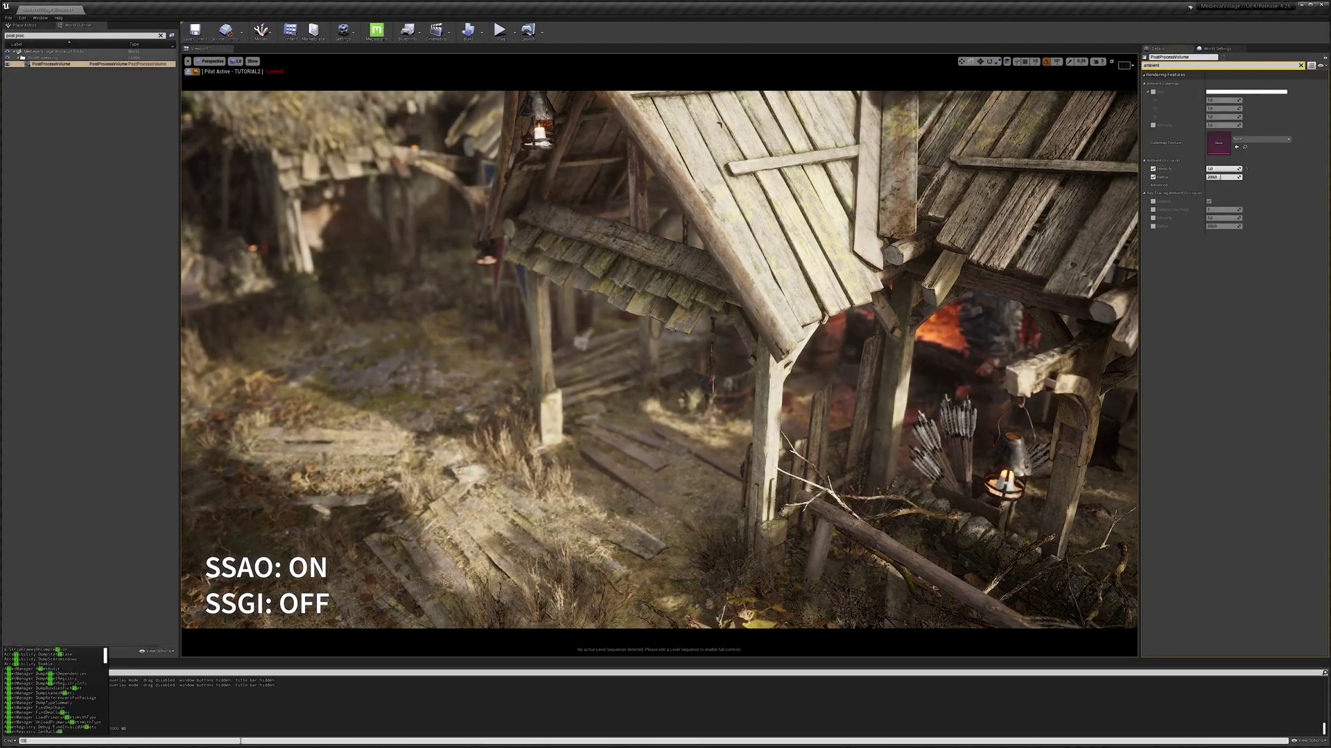
key(Return)
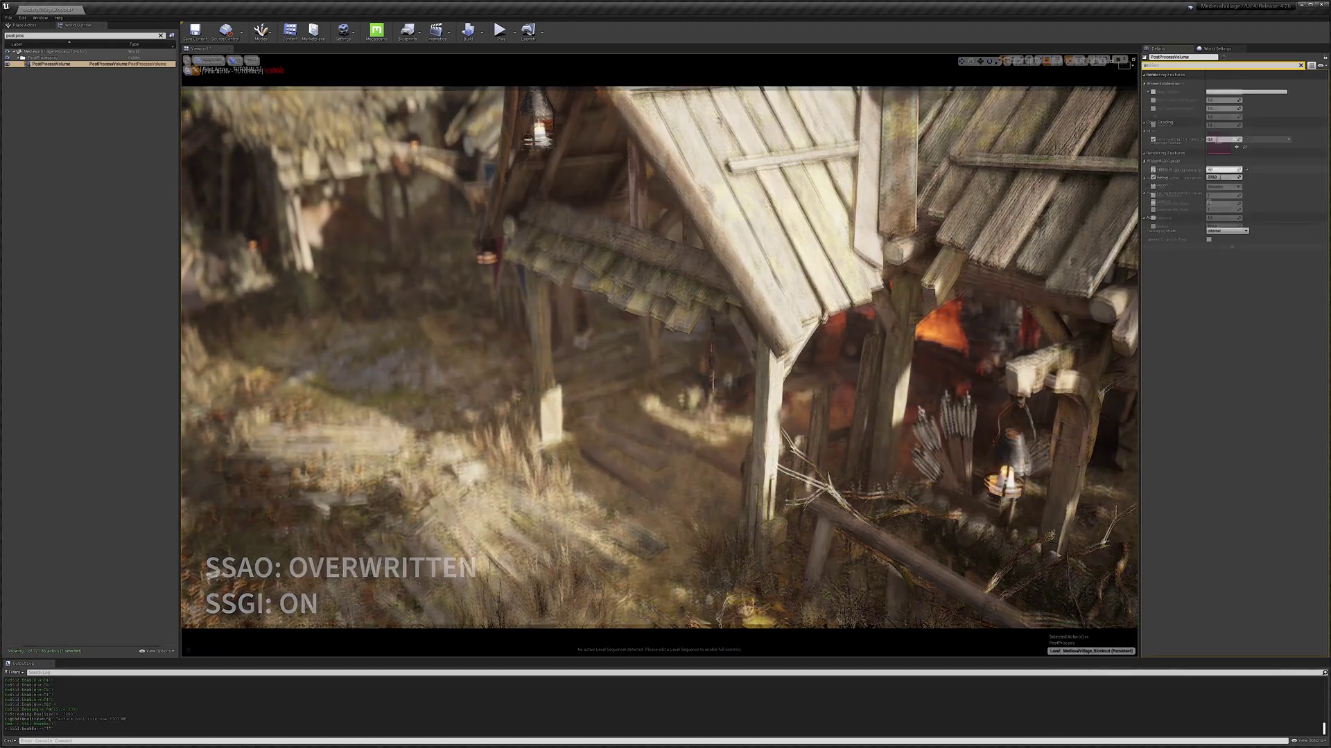
Try a lower Indirect Lighting Intensity on the post process volume, undo the changes, and reduce the intensity again
drag(1223, 169, 1195, 170)
key(ctrl+z)
key(ctrl+z)
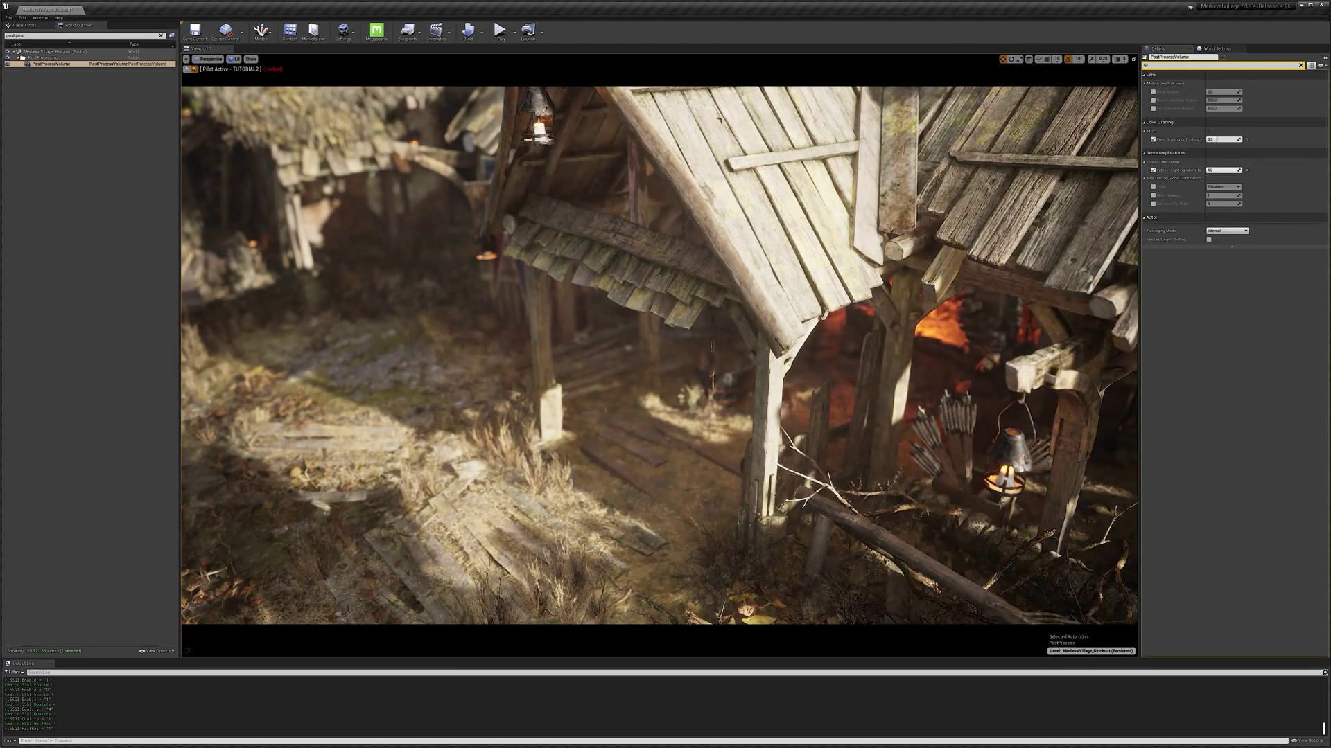
drag(1210, 170, 1199, 170)
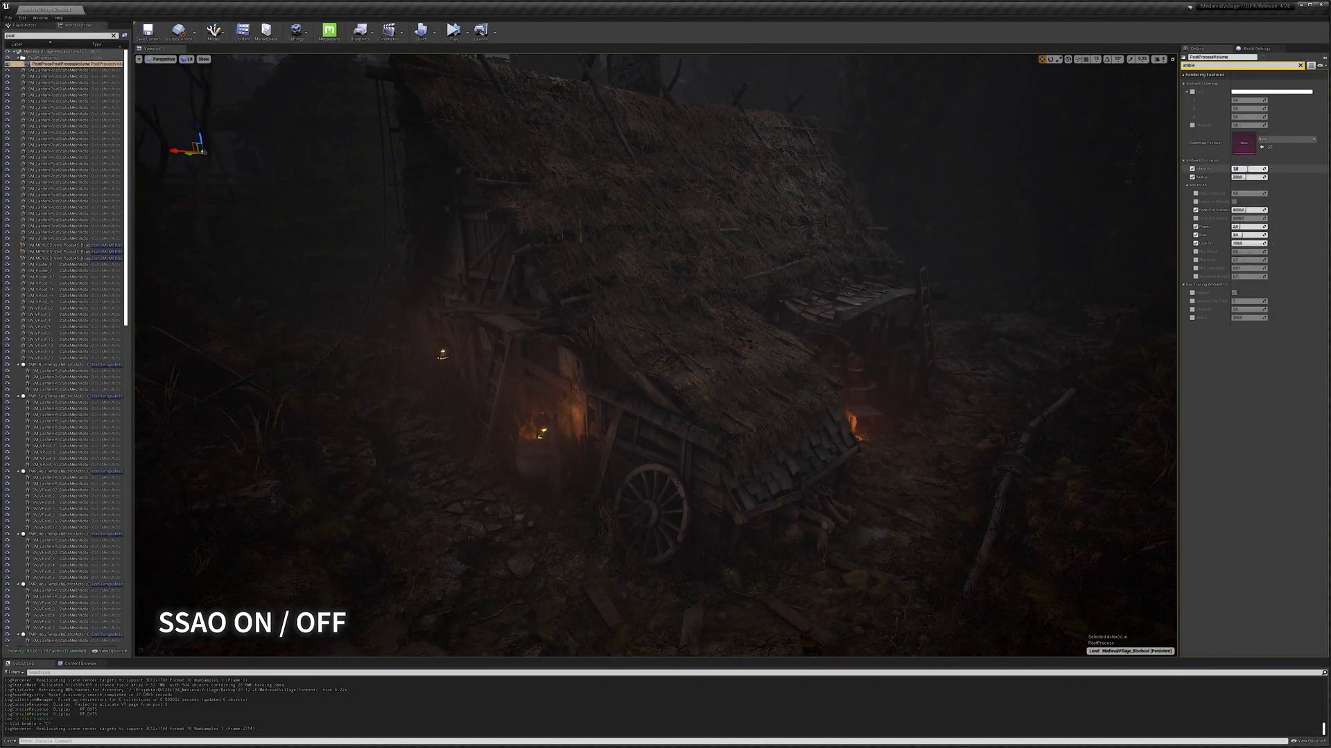
Switch the post process volume's Ambient Occlusion Intensity between 0 and 1 for comparison, finishing at 1
drag(1244, 169, 1230, 168)
text(1)
key(Return)
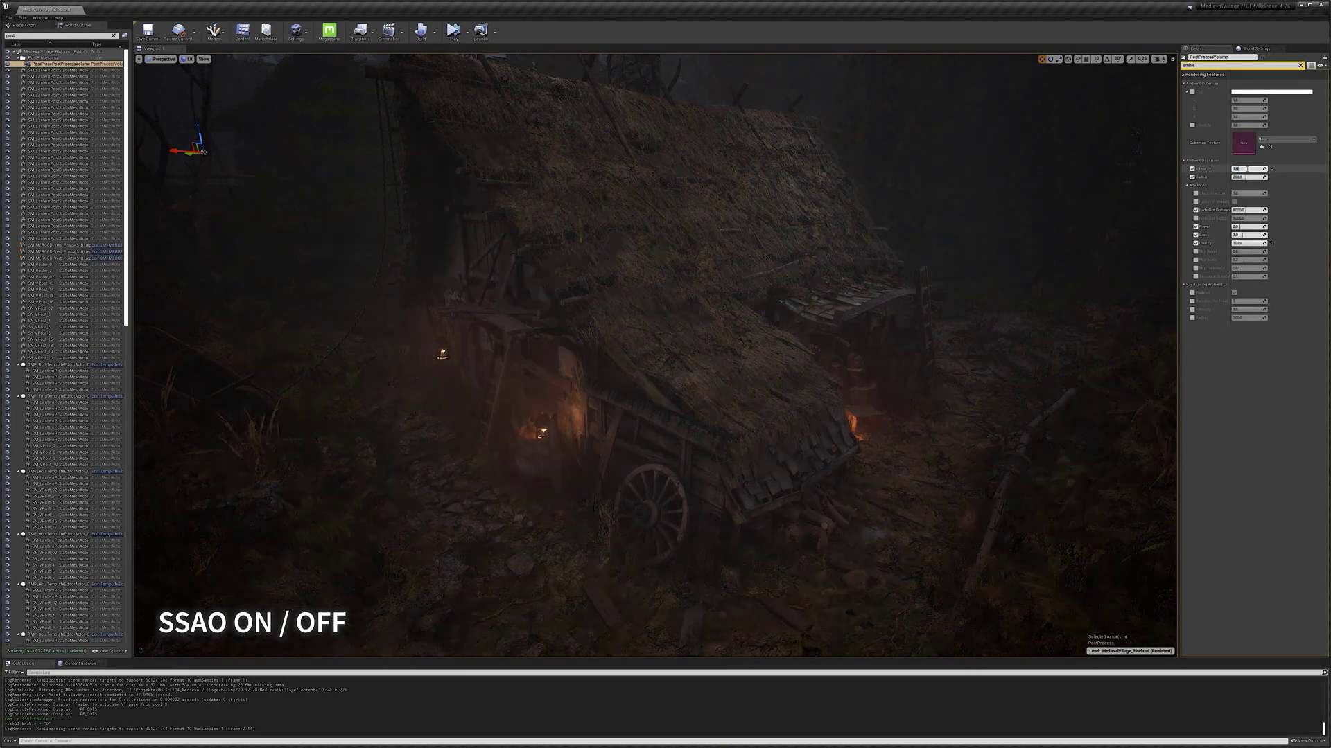
key(Return)
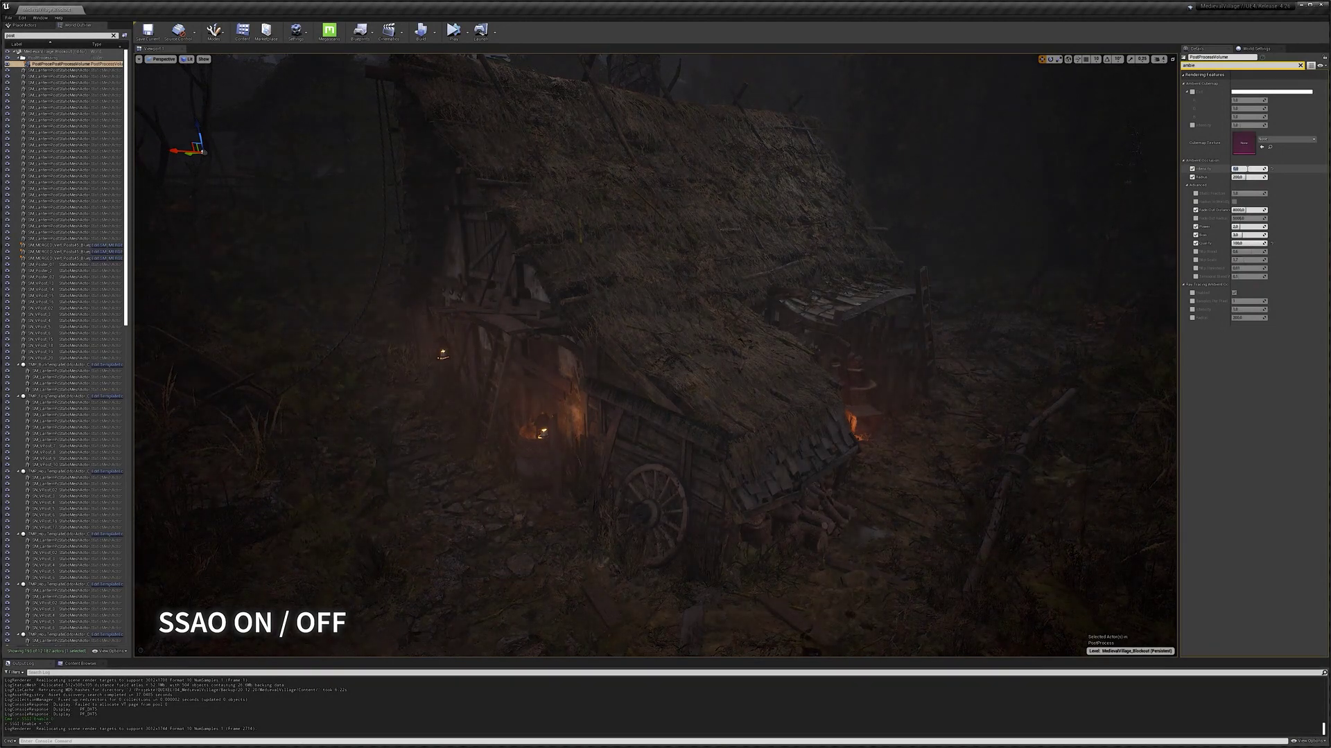
text(1)
key(Return)
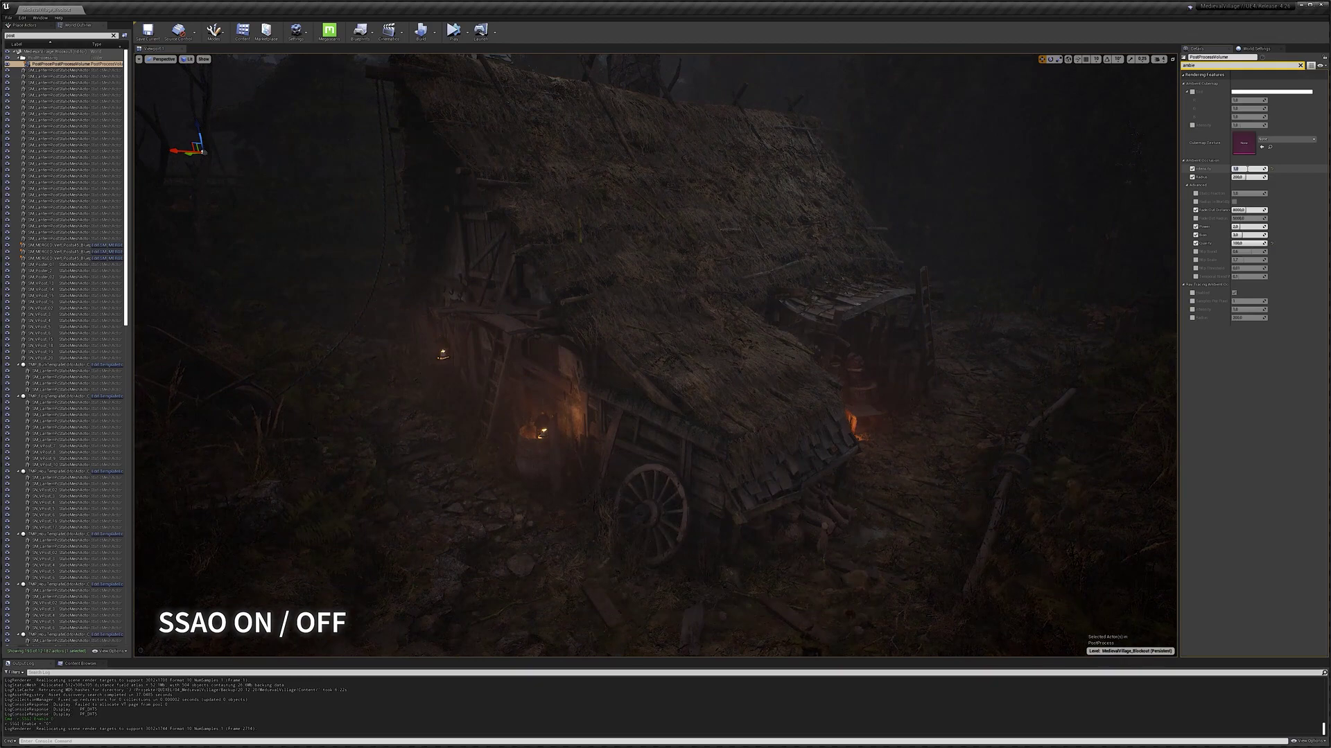
text(0)
key(Return)
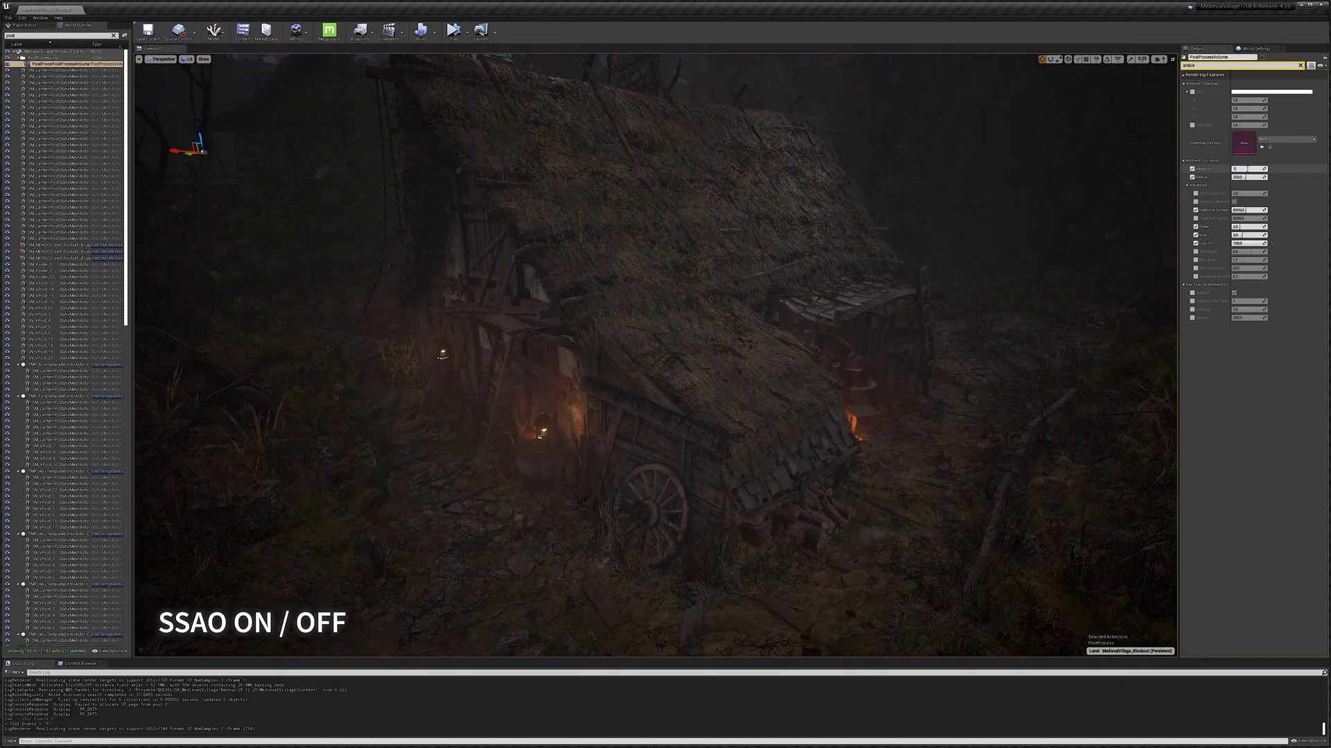
text(1)
key(Return)
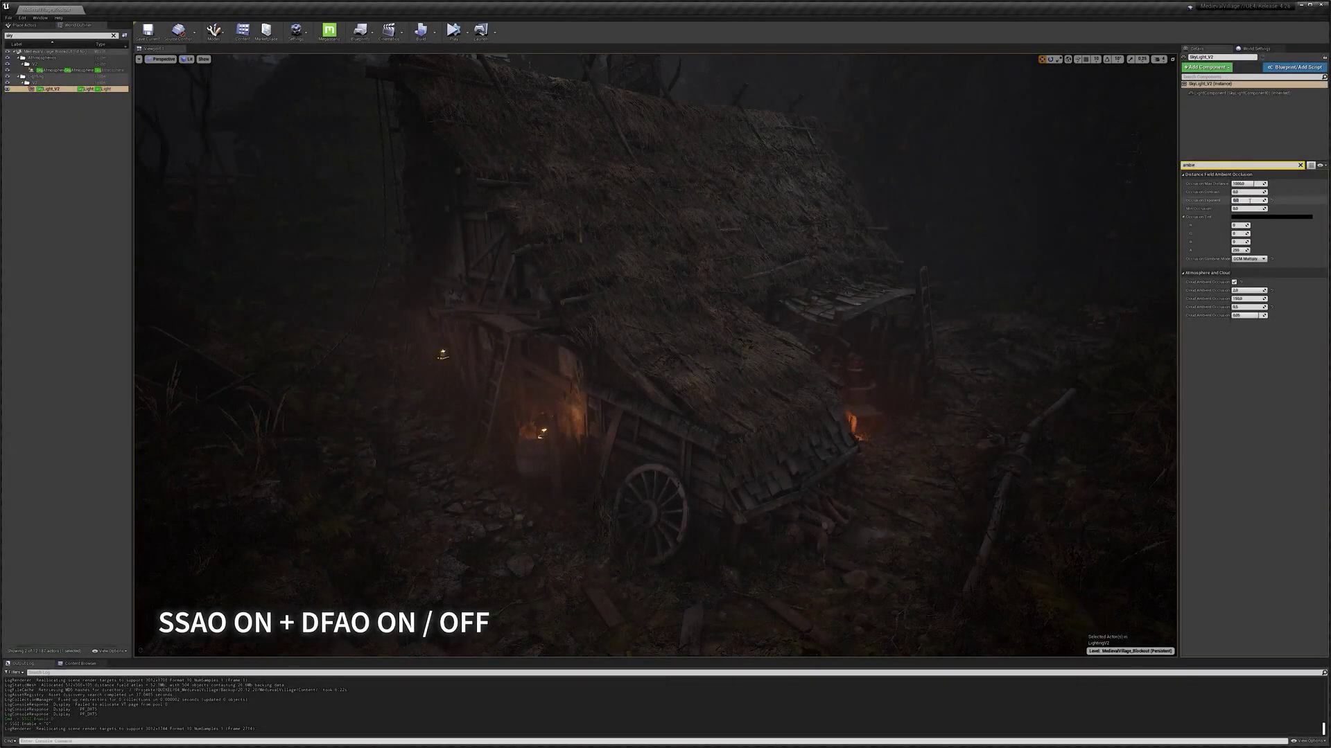
Toggle the sky light's distance field ambient occlusion on and off for comparison, entering 1 as its occlusion value
text(1)
key(Return)
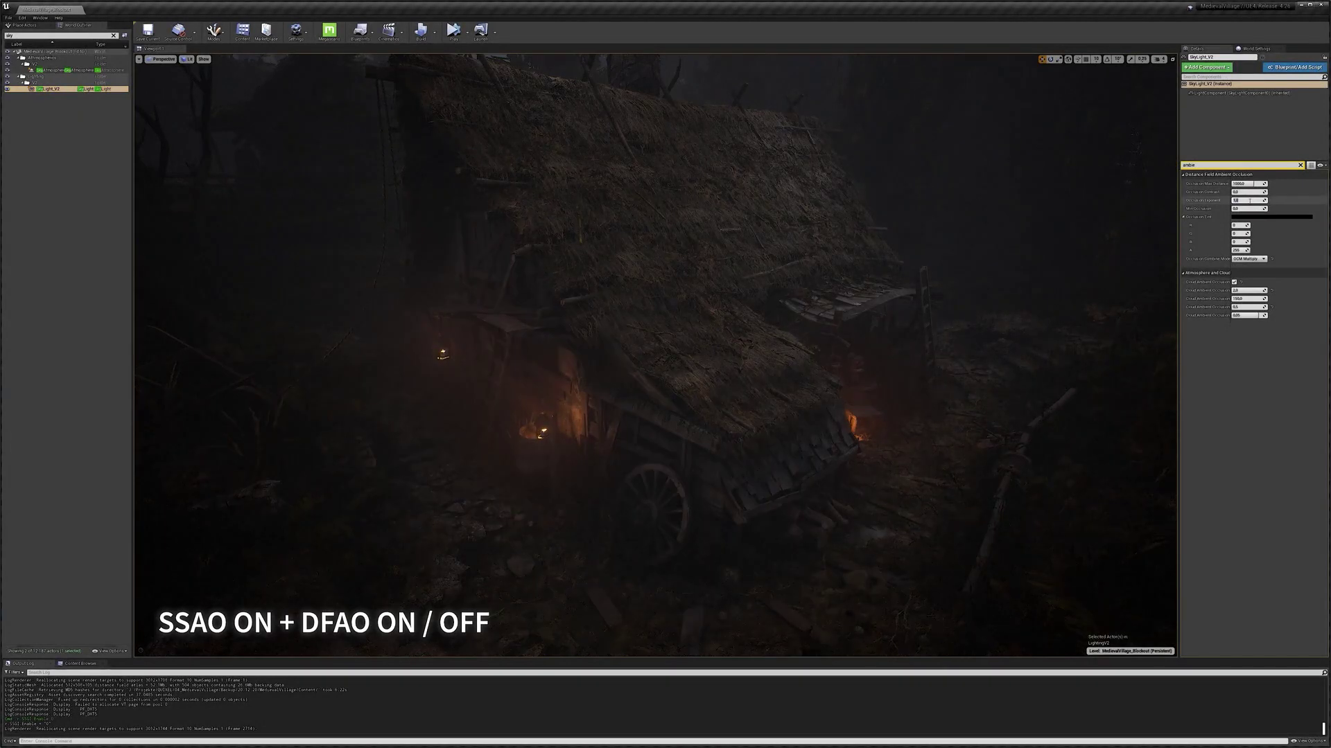
text(1)
key(Return)
text(1)
key(Return)
key(Return)
text(1)
key(Return)
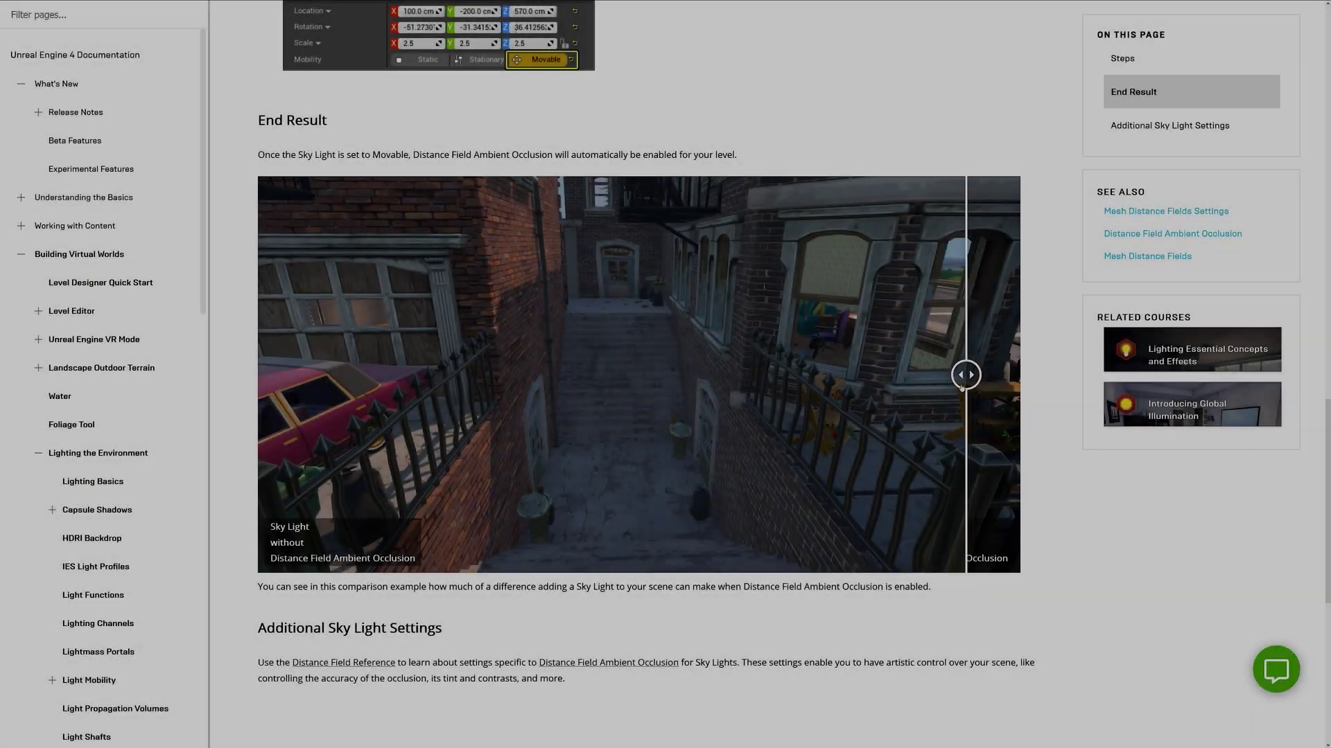
Compare the documentation's example image with and without Distance Field Ambient Occlusion
drag(961, 386, 1016, 372)
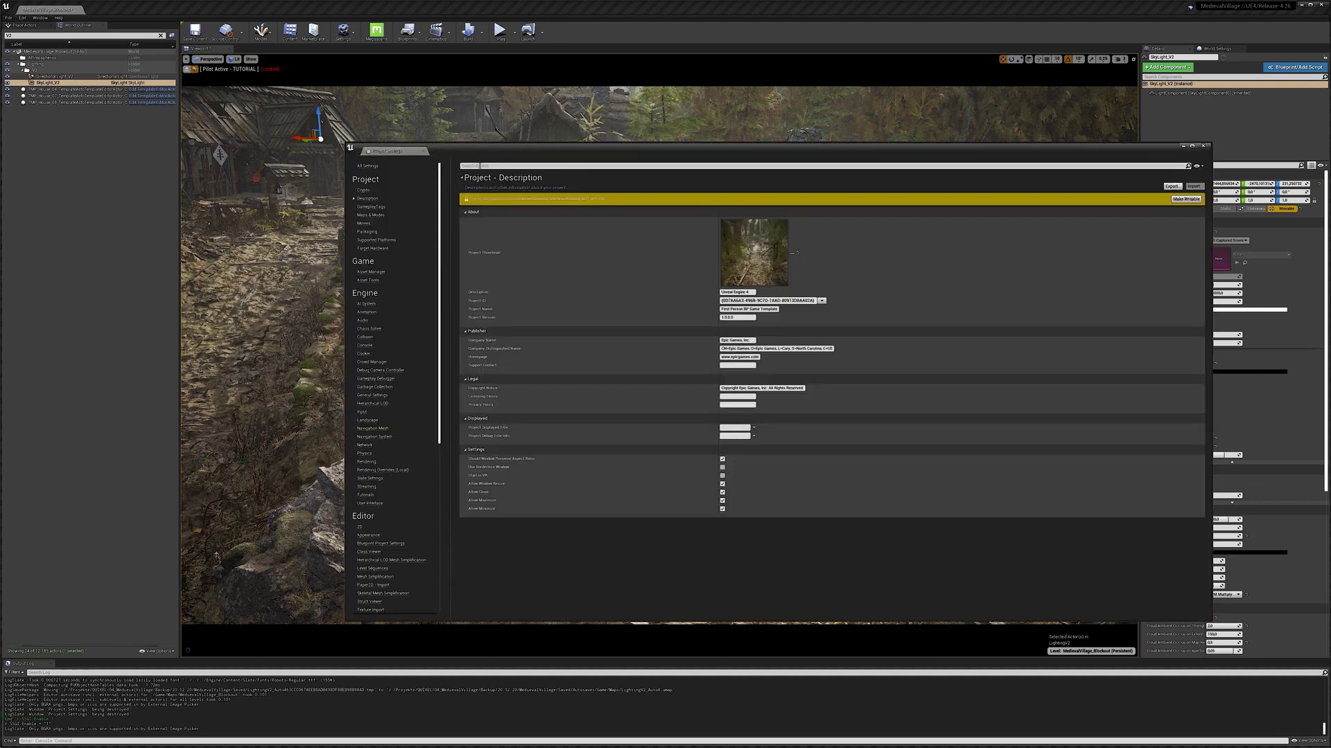
Search the project settings for "distance field"
click(479, 166)
text(dista)
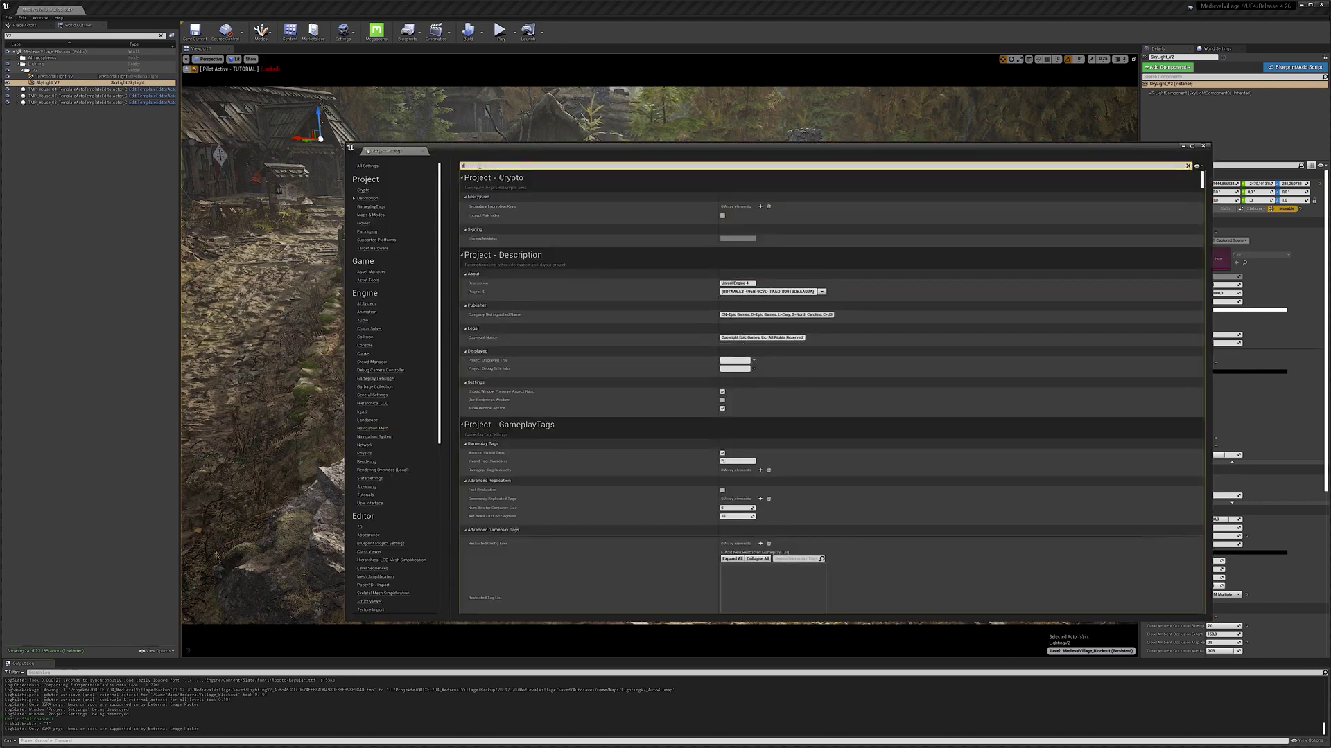
text(nce field)
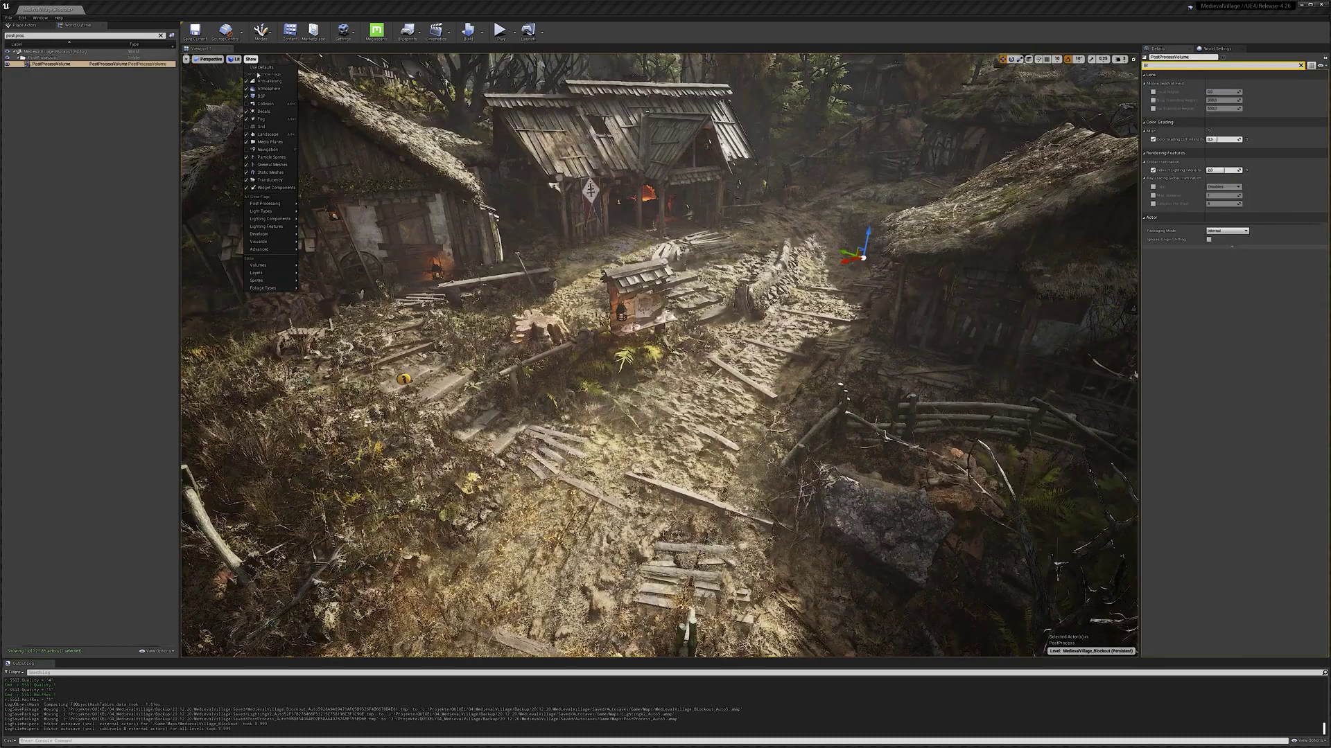
Display the distance field visualization of the village scene in the viewport
mouse_move(287, 242)
click(340, 257)
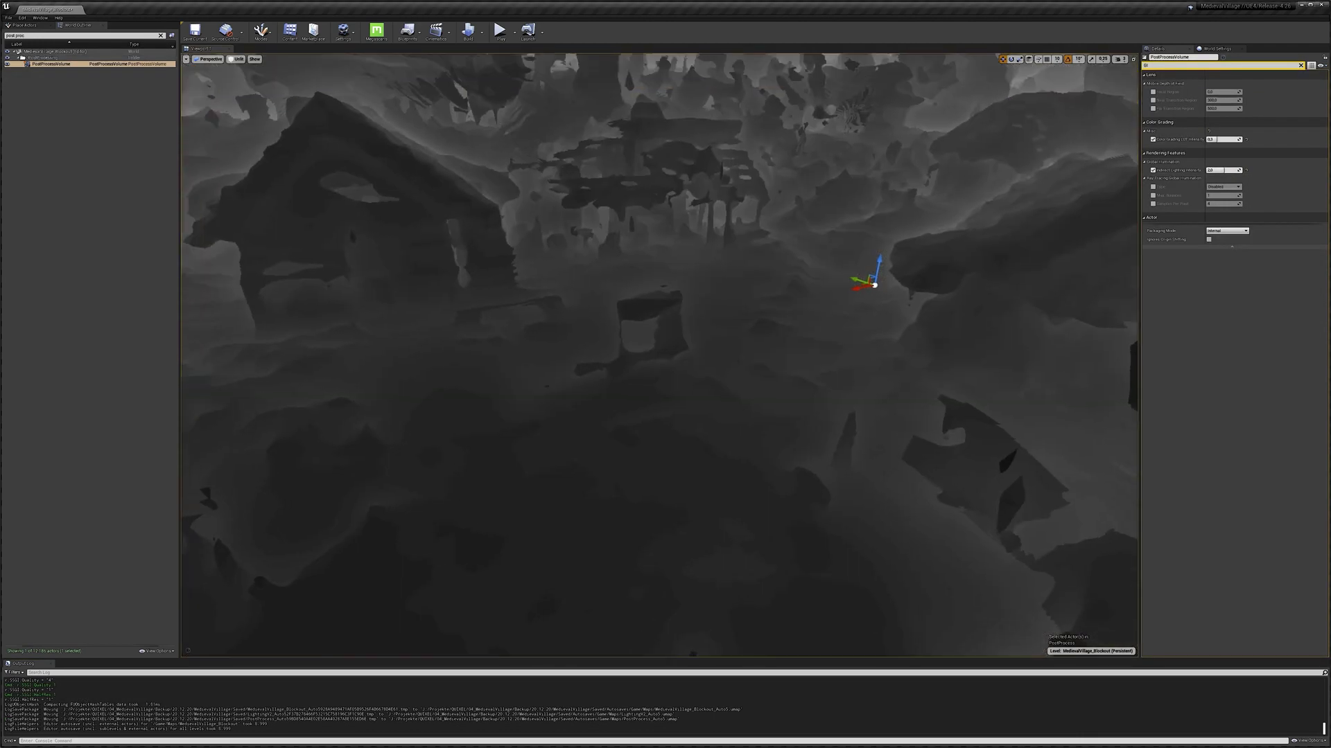
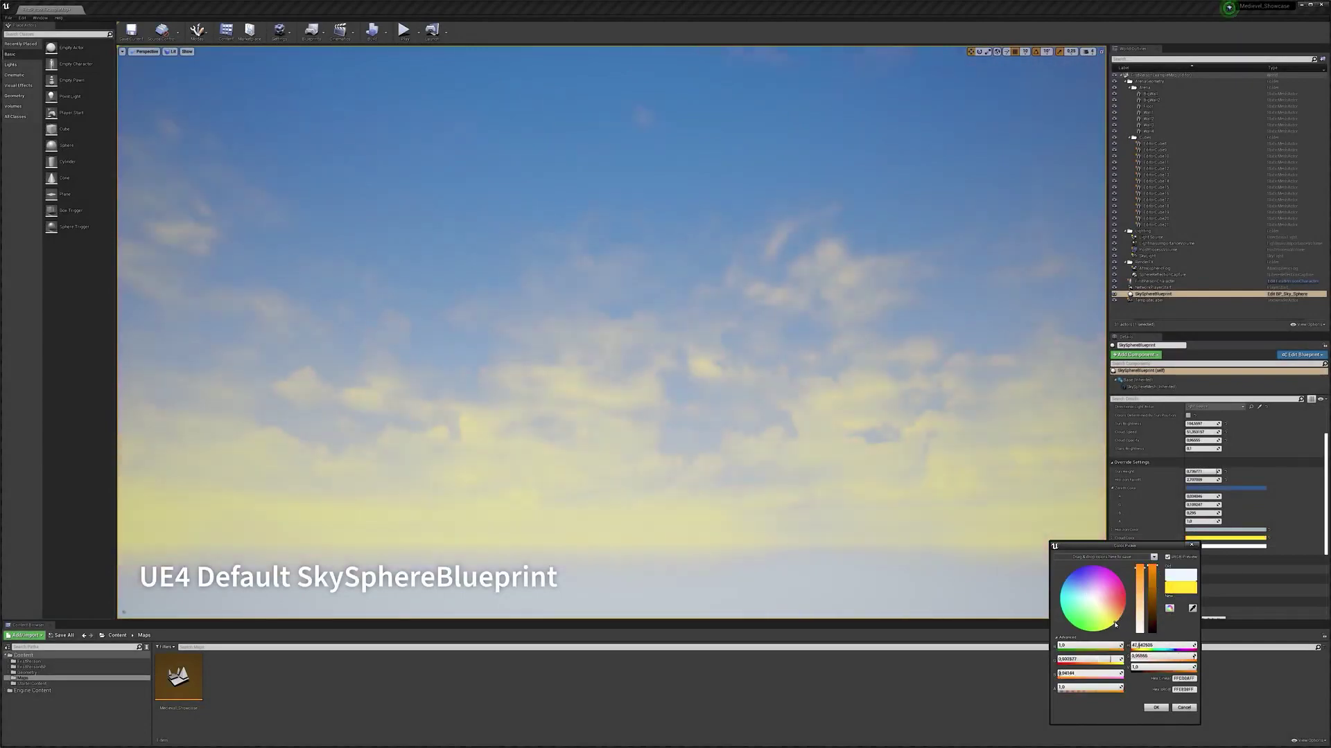
Try a paler yellow for the sky sphere's cloud colour, close its colour picker, and open the overall colour for editing
mouse_move(1115, 625)
mouse_down()
mouse_move(1158, 607)
mouse_move(1107, 610)
mouse_up()
click(1197, 707)
click(1225, 546)
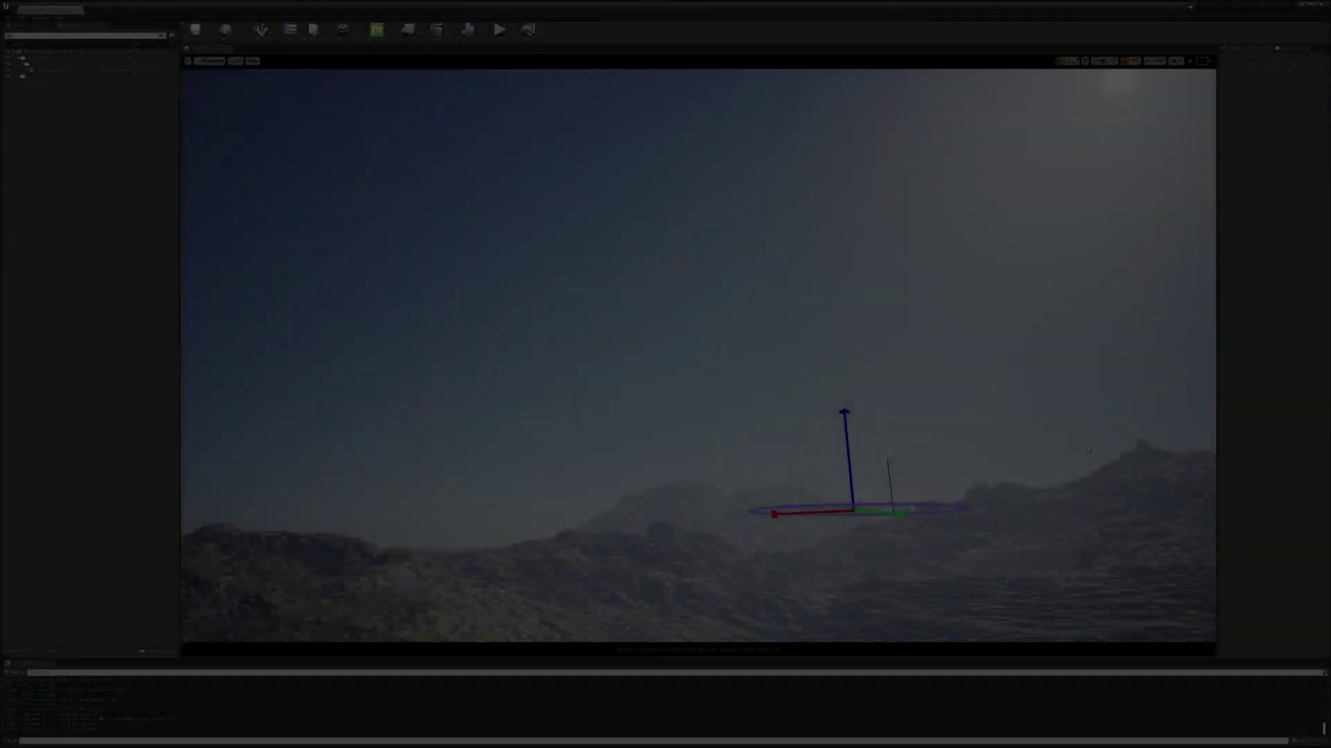
Move the sun interactively across the sky above the mountains to preview the atmosphere
key(ctrl+l)
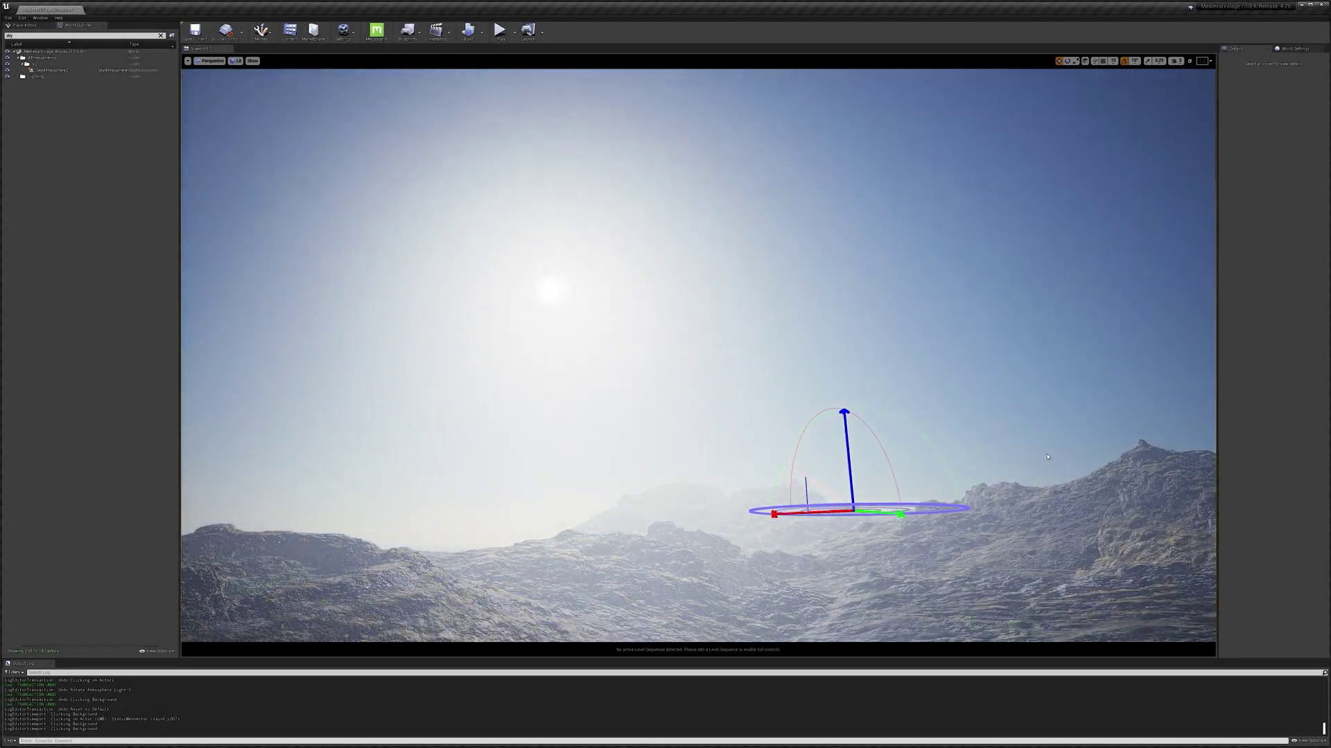
key(ctrl+l)
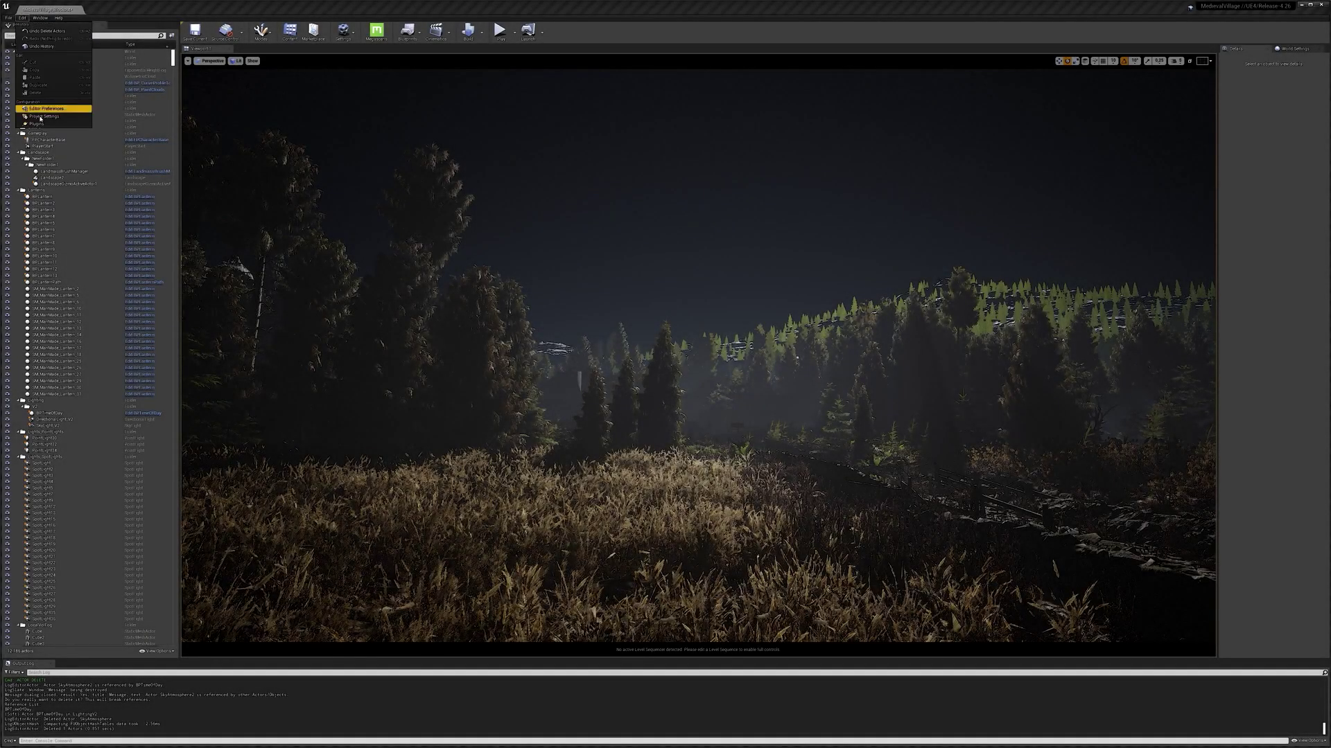
Check the sky atmosphere support options by searching the project settings for "atmosphere", and close the settings
click(40, 116)
click(519, 165)
text(atmosphere)
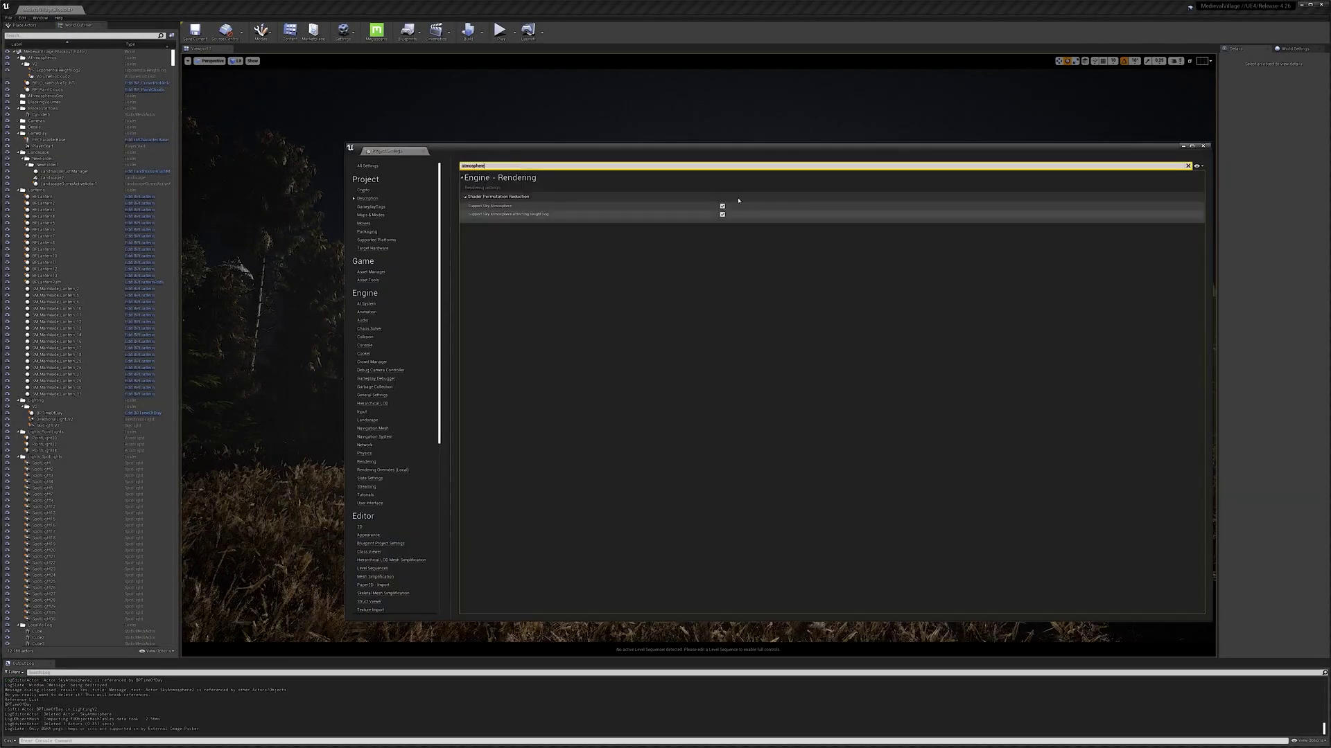
click(1207, 147)
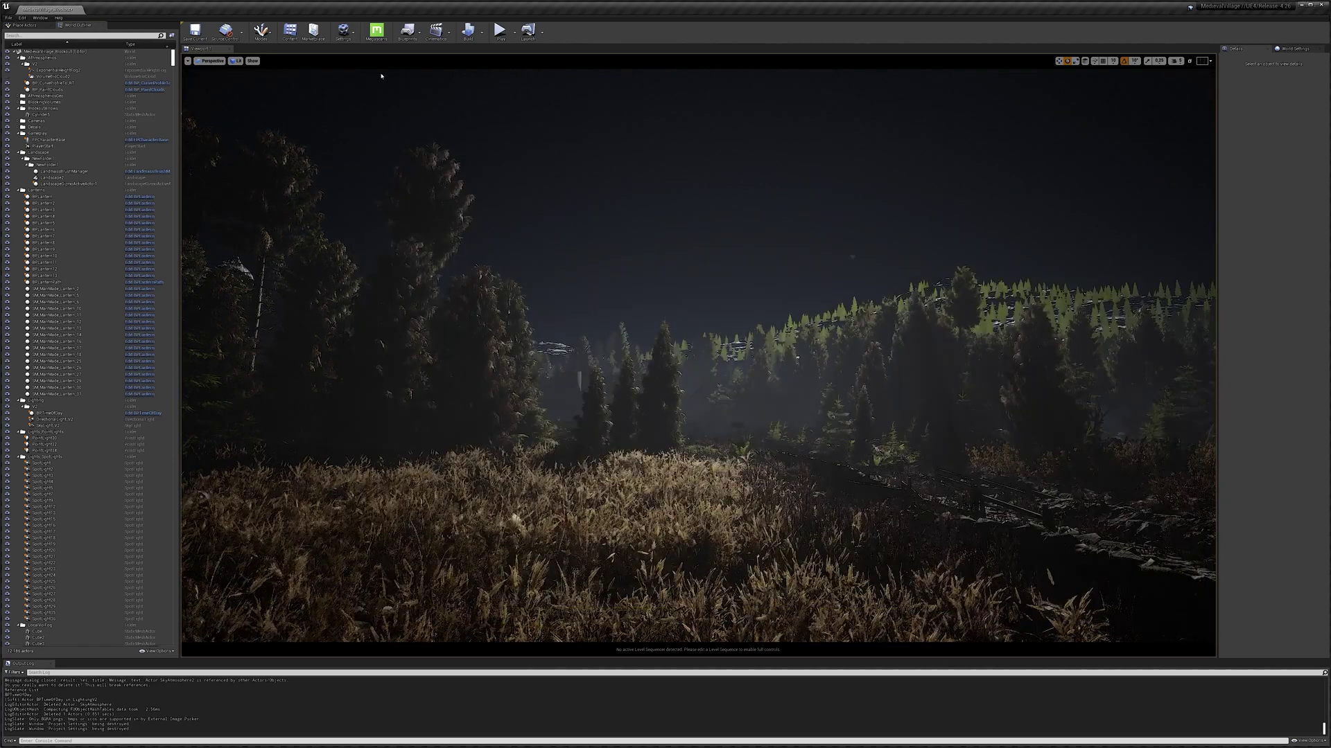
Search the placeable actors for "sky" and place a Sky Atmosphere actor in the forest scene
click(17, 27)
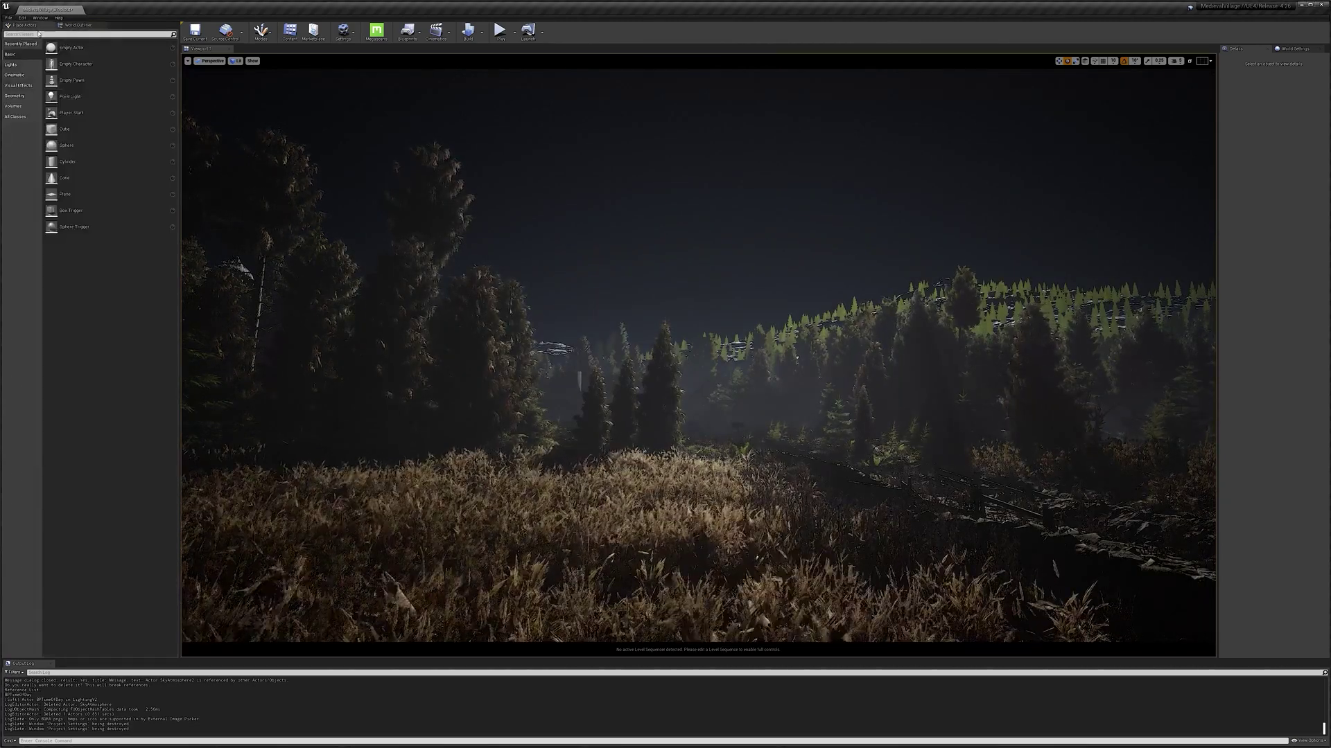
click(35, 34)
text(sky)
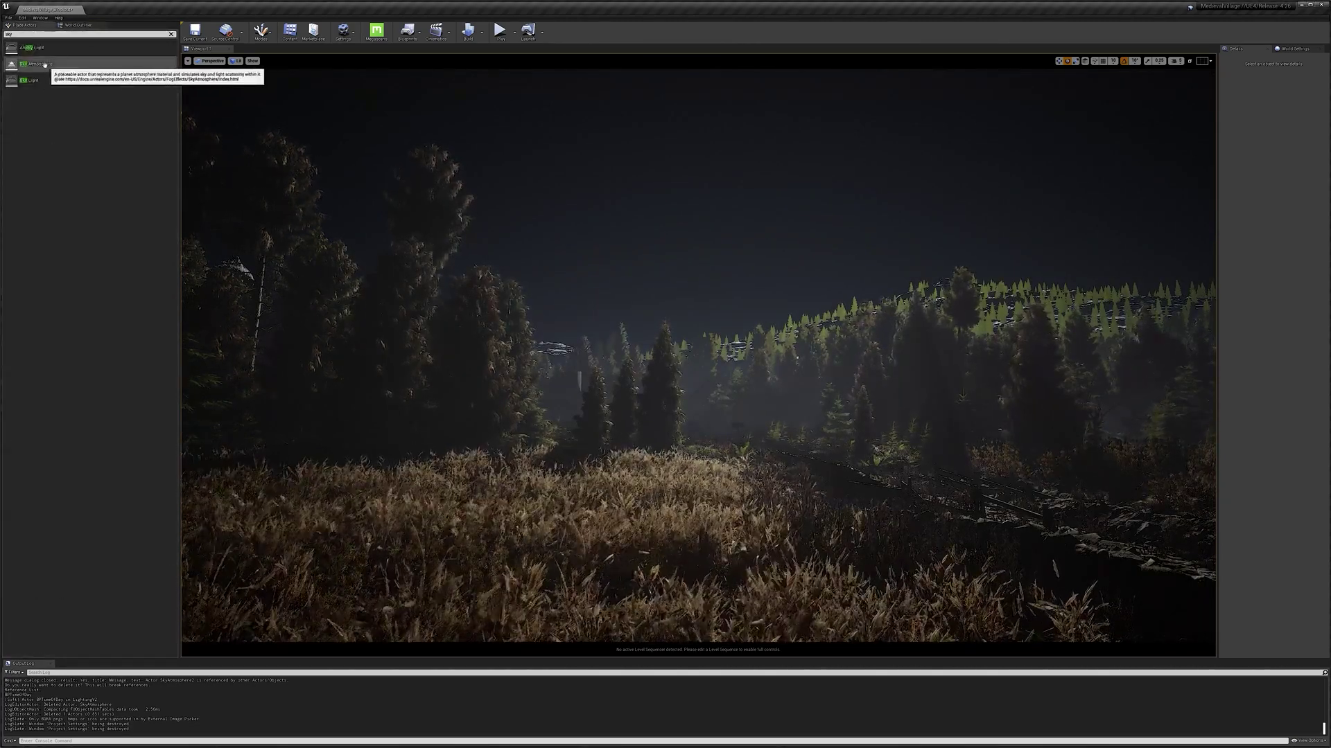
drag(38, 64, 729, 402)
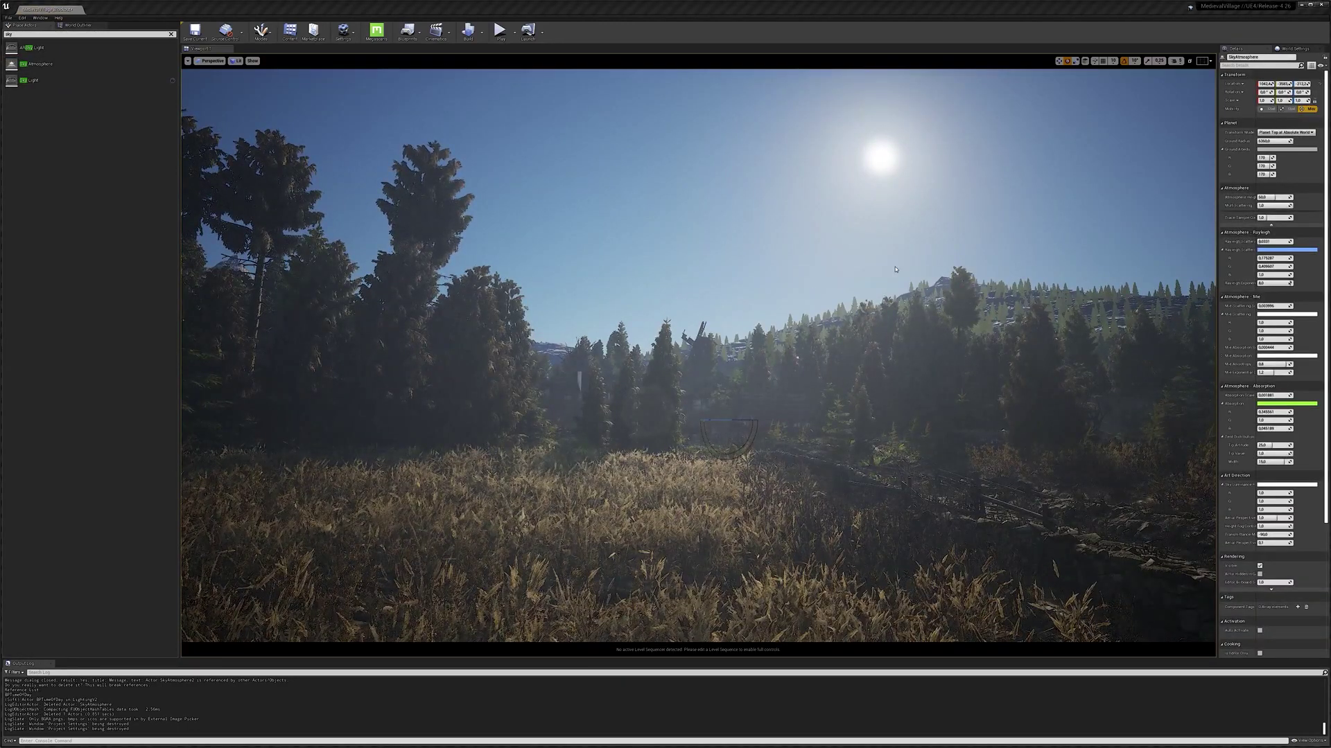
Widen the Sky Atmosphere's details area and adjust its Mie Scattering Scale
drag(1192, 227, 1114, 241)
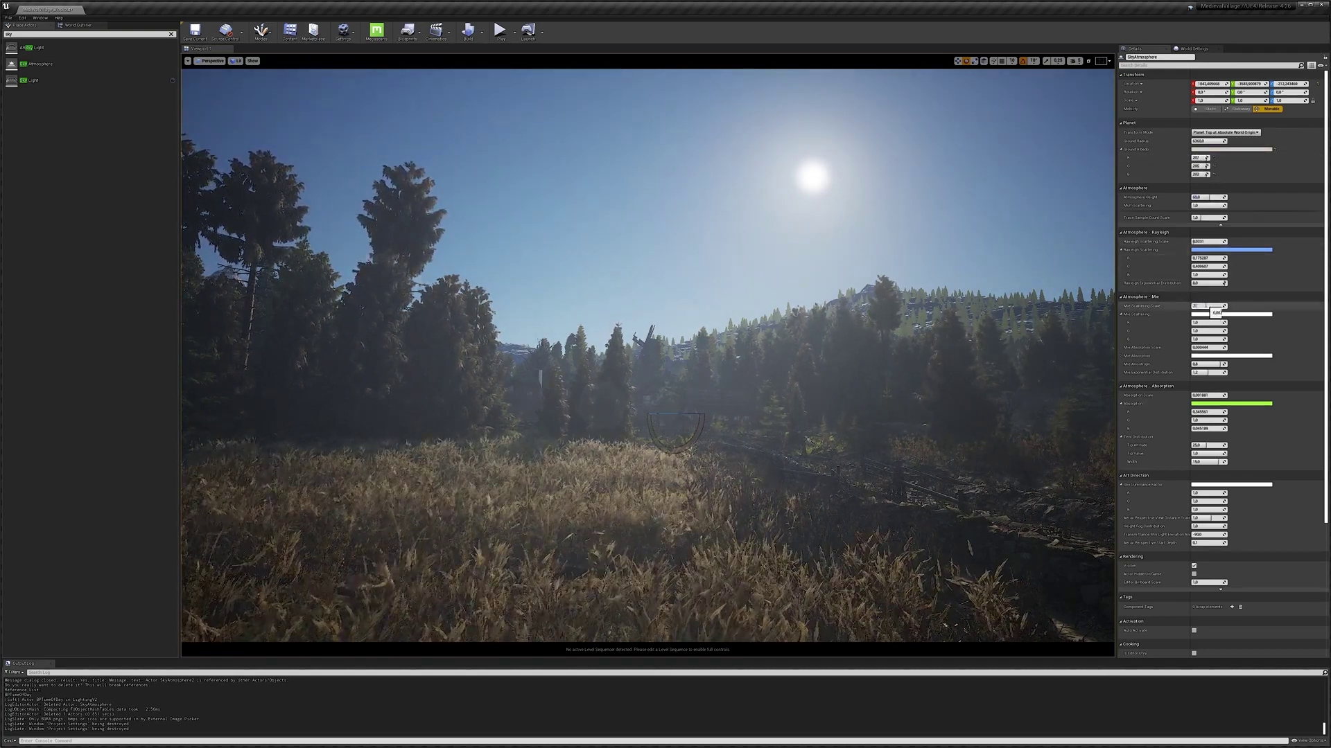
drag(1216, 313, 1214, 312)
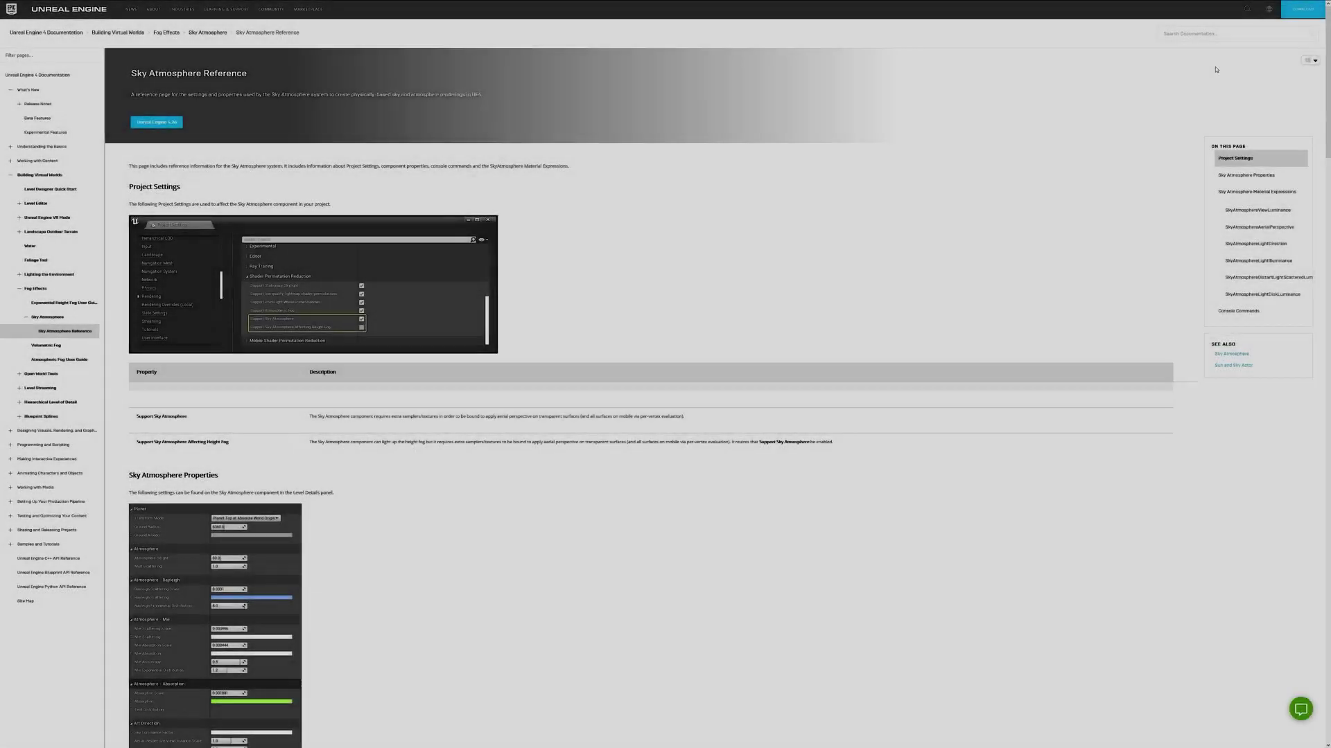
Look through the Sky Atmosphere Reference page of the Unreal Engine documentation
middle_click(1215, 66)
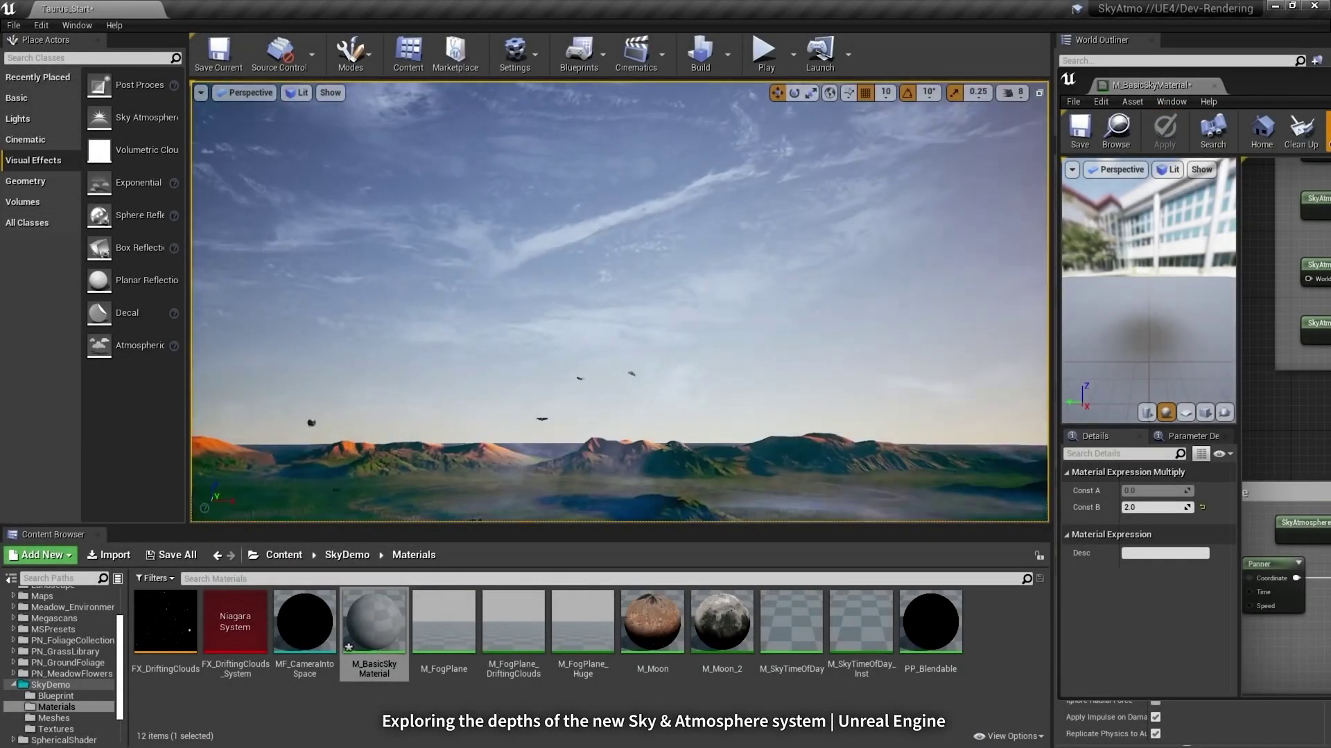
Turn the view toward the sun over the desert hills and rotate the sun light through sunset and twilight positions
right_drag(665, 387, 689, 388)
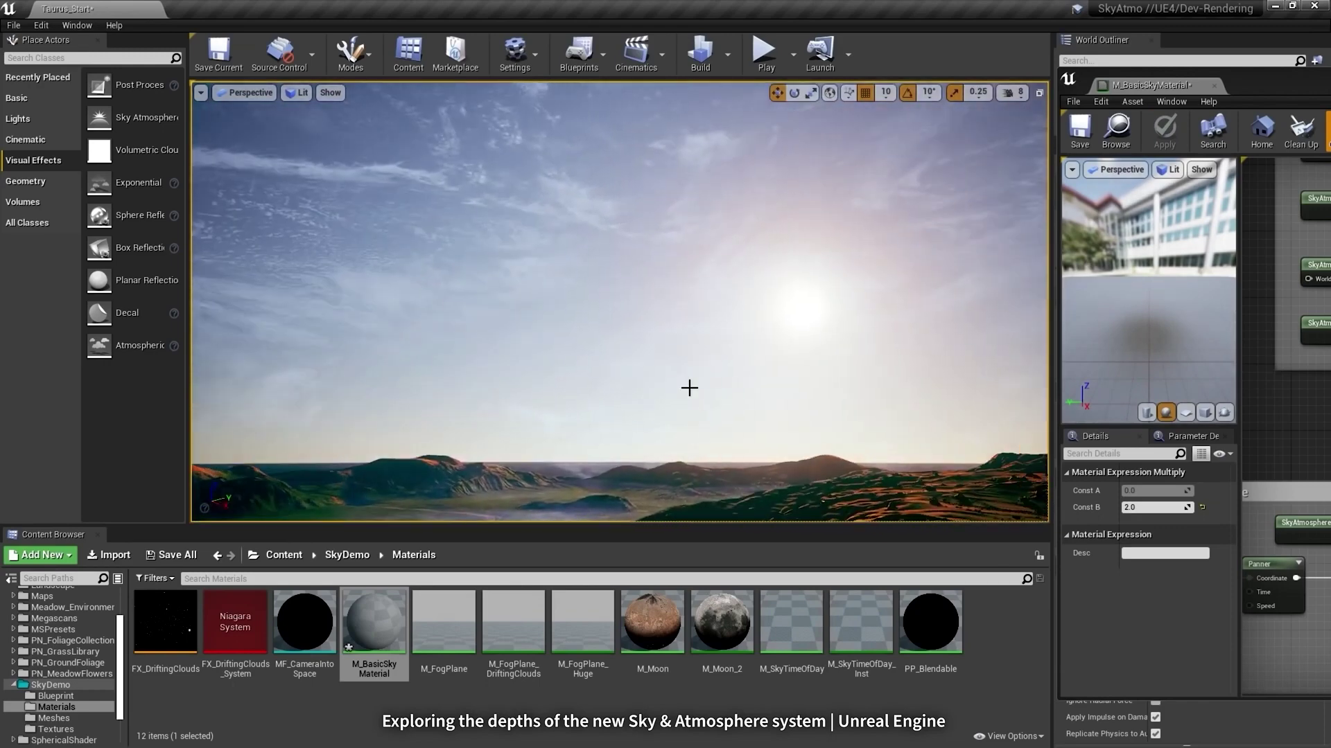
key(ctrl+l)
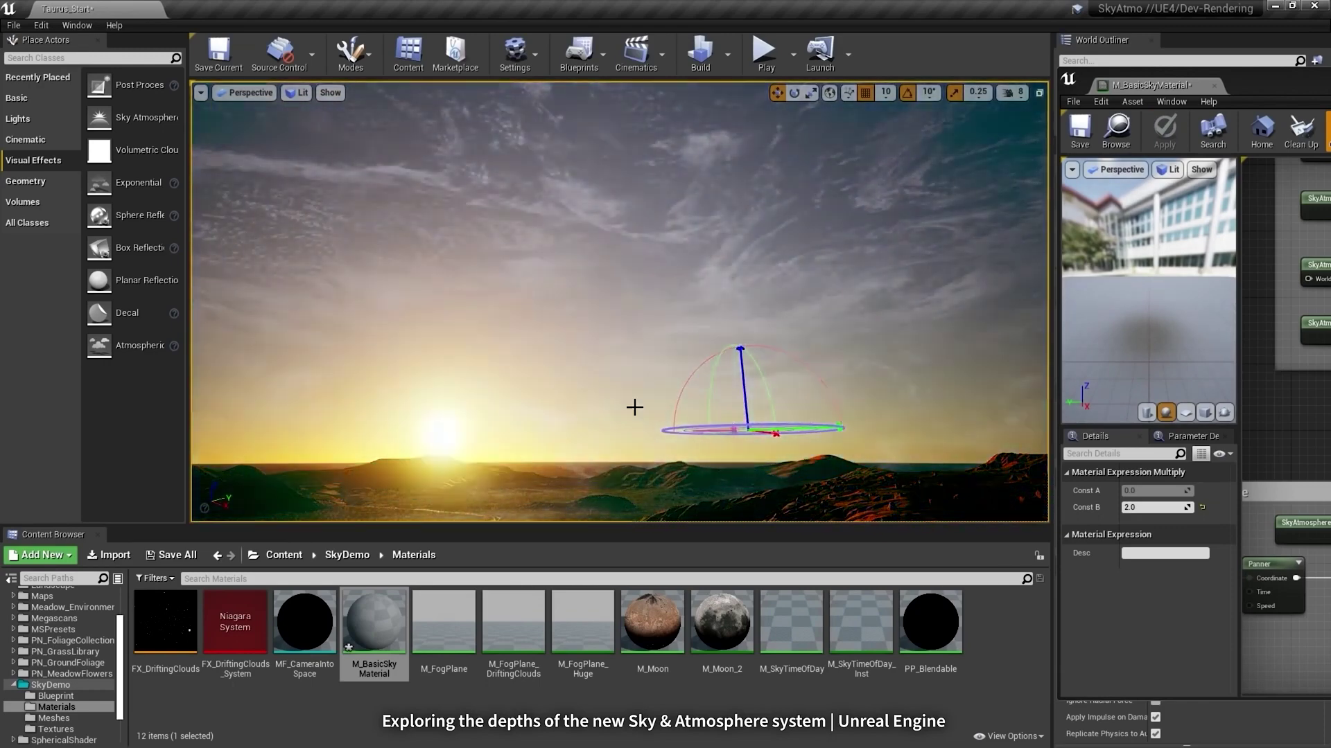
key(ctrl+l)
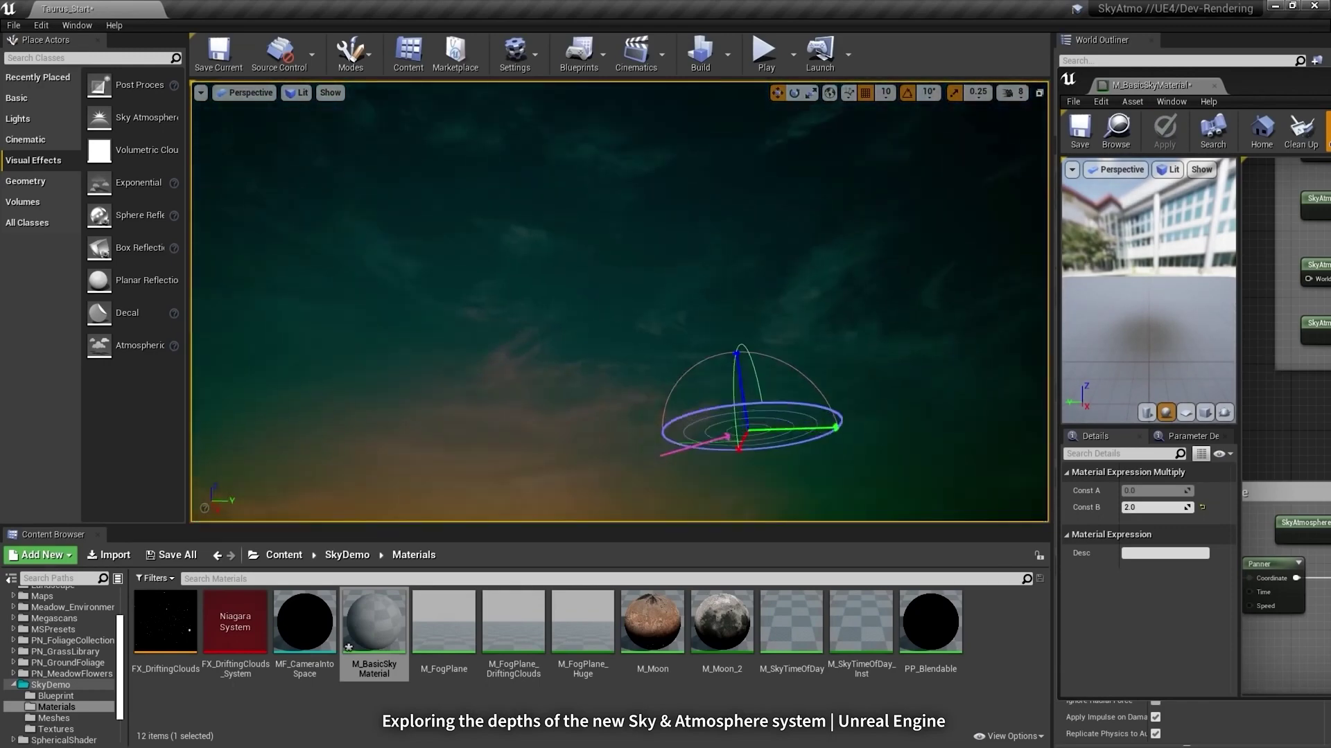
key(ctrl+l)
key(ctrl+l)
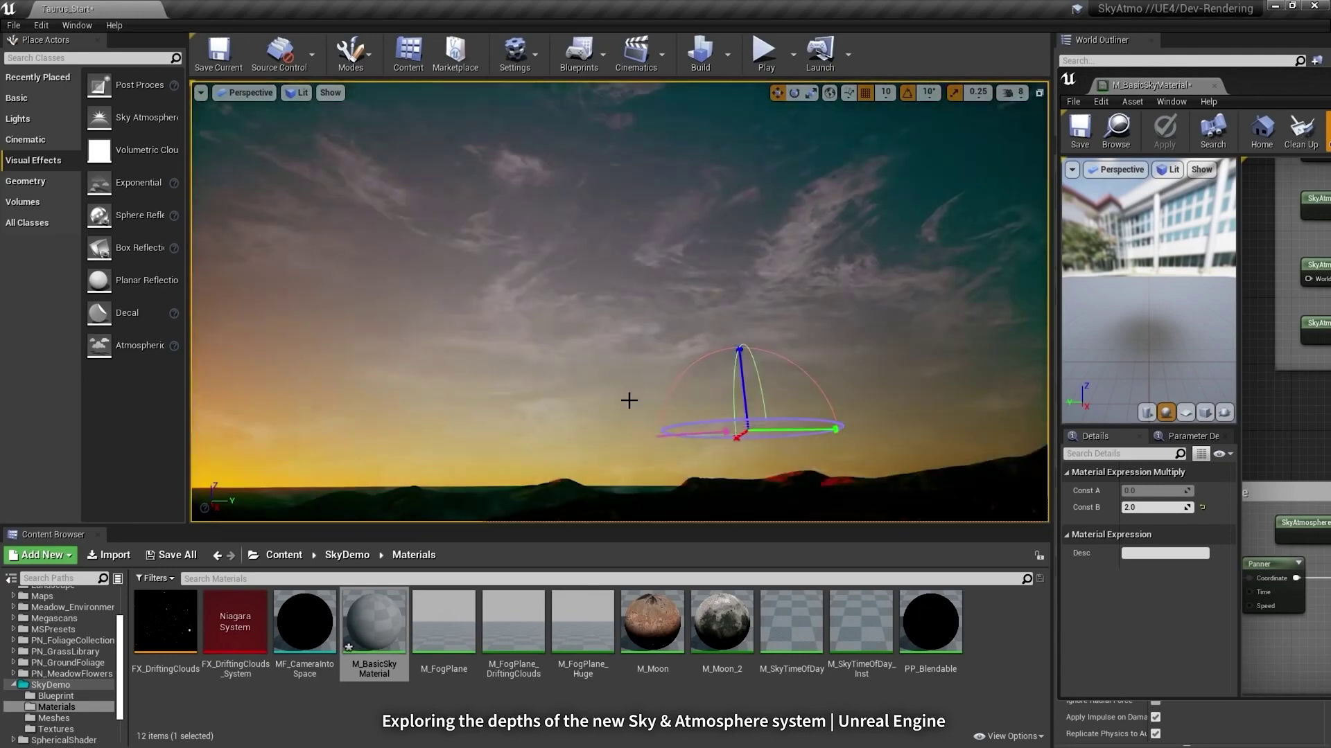
key(ctrl+l)
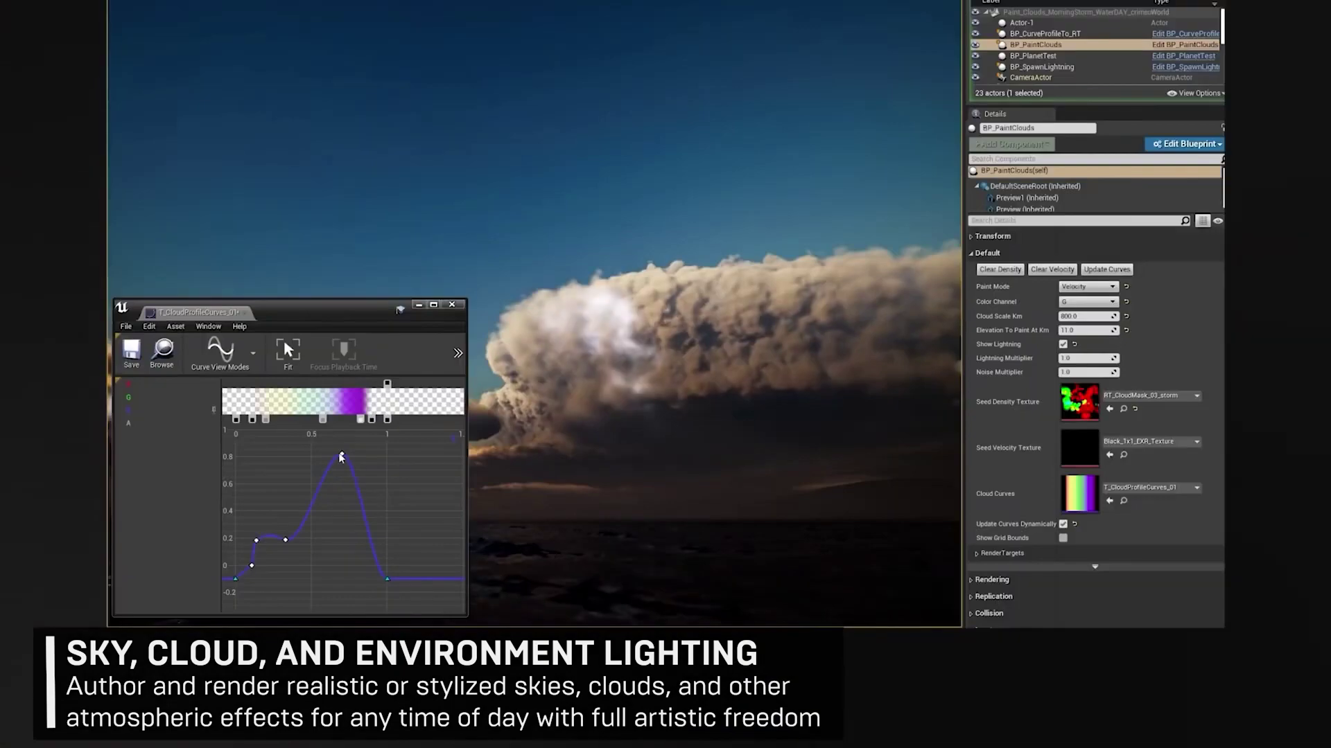
Lower the peak point of the purple curve in the cloud profile curves and shift it toward higher values
drag(340, 458, 364, 489)
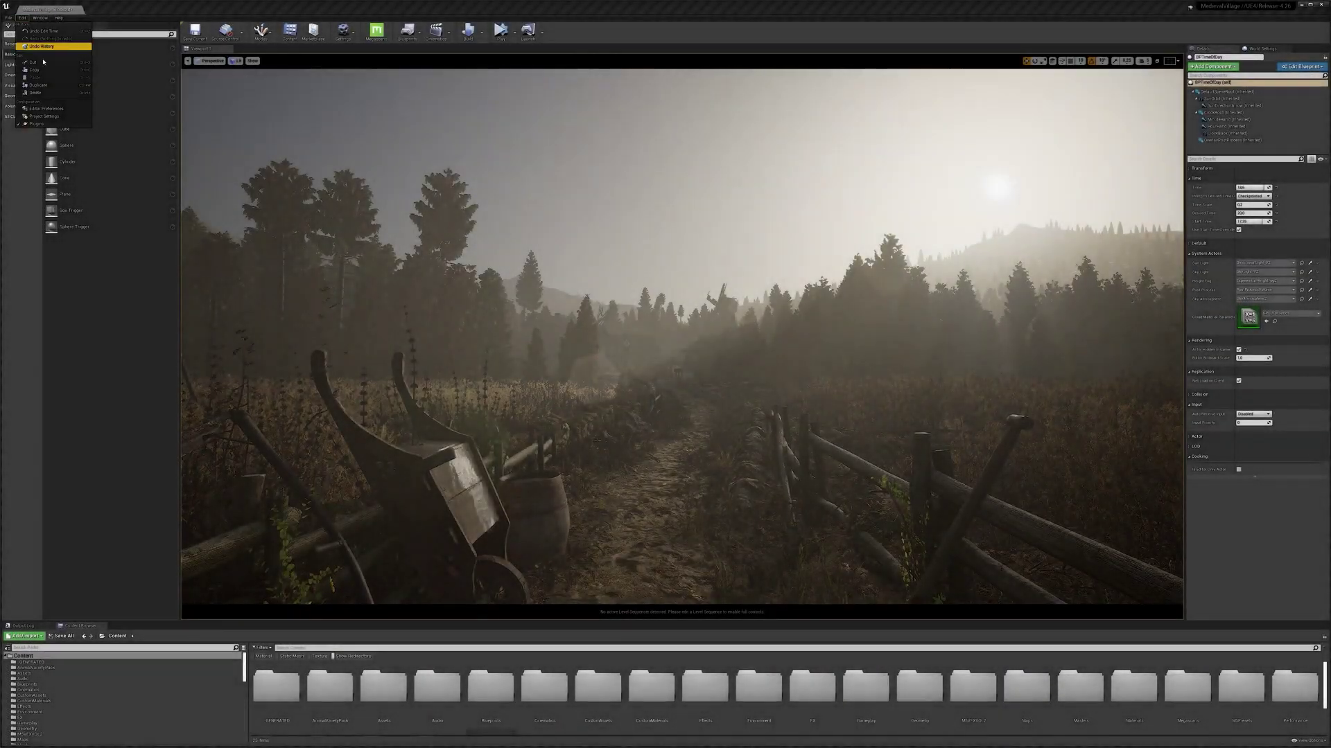
Check whether the Volumetrics plugin is enabled by searching the plugin list for "volu", and close the list
click(41, 125)
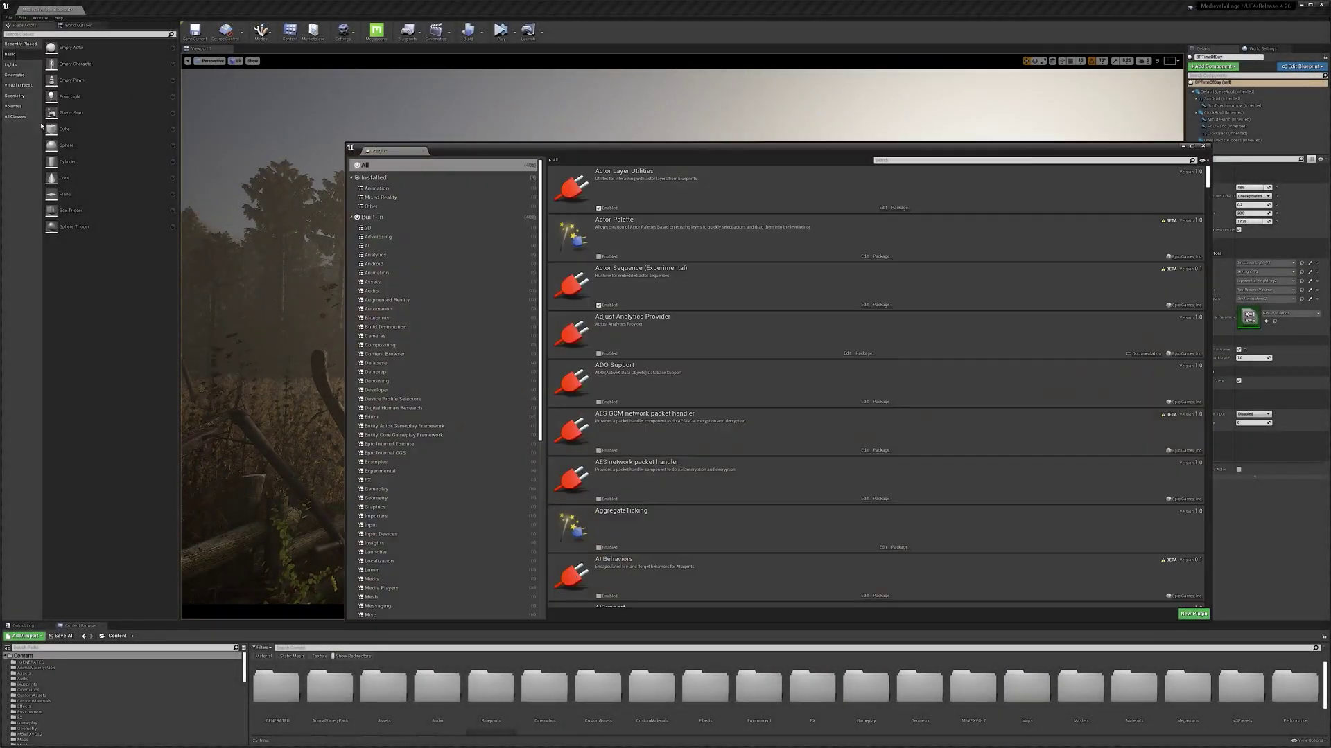
click(905, 157)
text(volu)
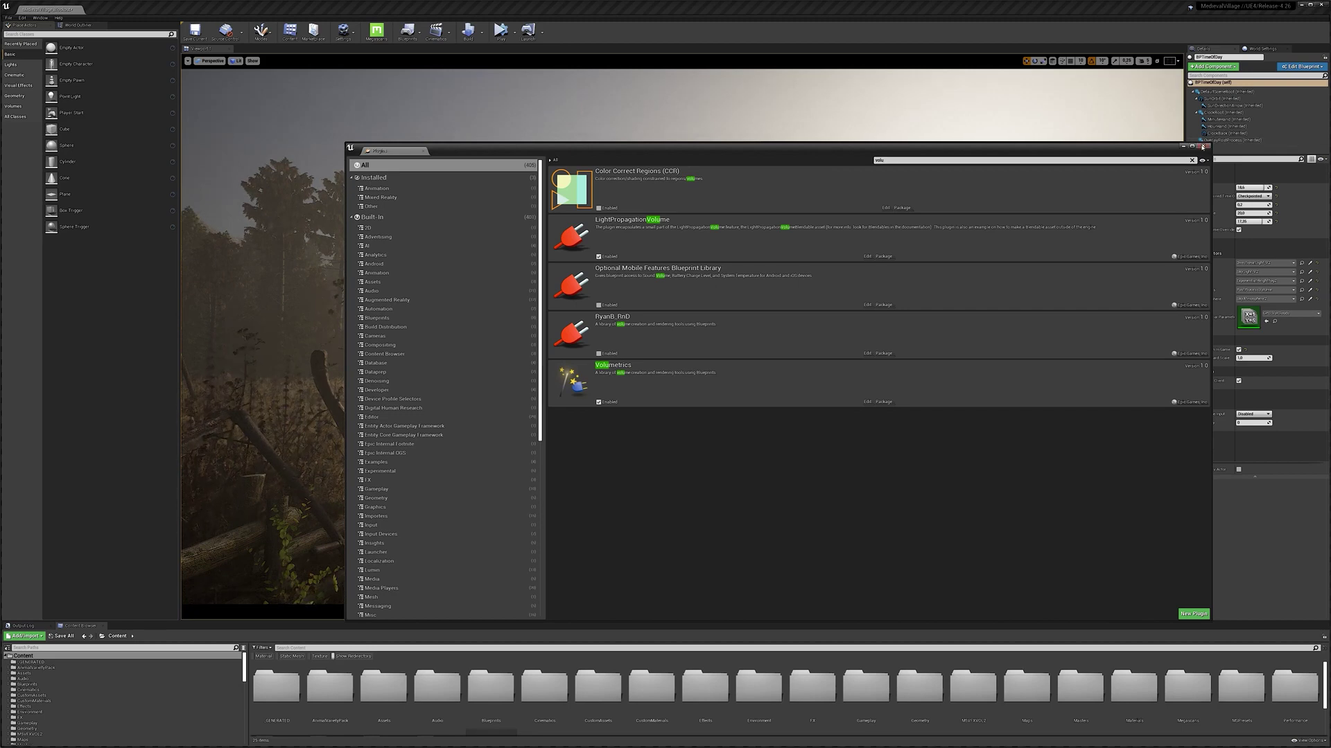
click(1203, 146)
Search the placeable actors for "cloud" and place a Volumetric Cloud actor on the forest path
click(30, 34)
text(cloud)
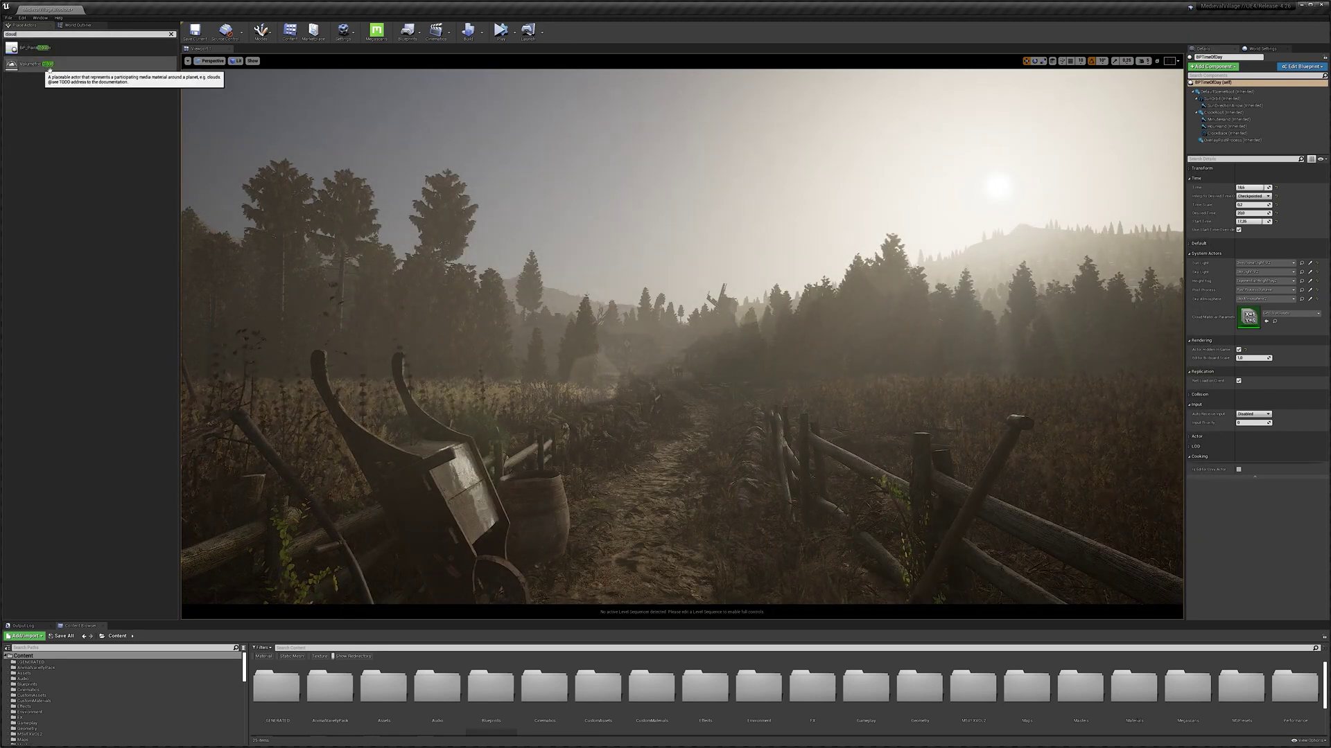
drag(49, 68, 653, 440)
Rotate the sun light so it stands in front of the cloud bank above the forest
right_drag(653, 440, 626, 398)
key(ctrl+l)
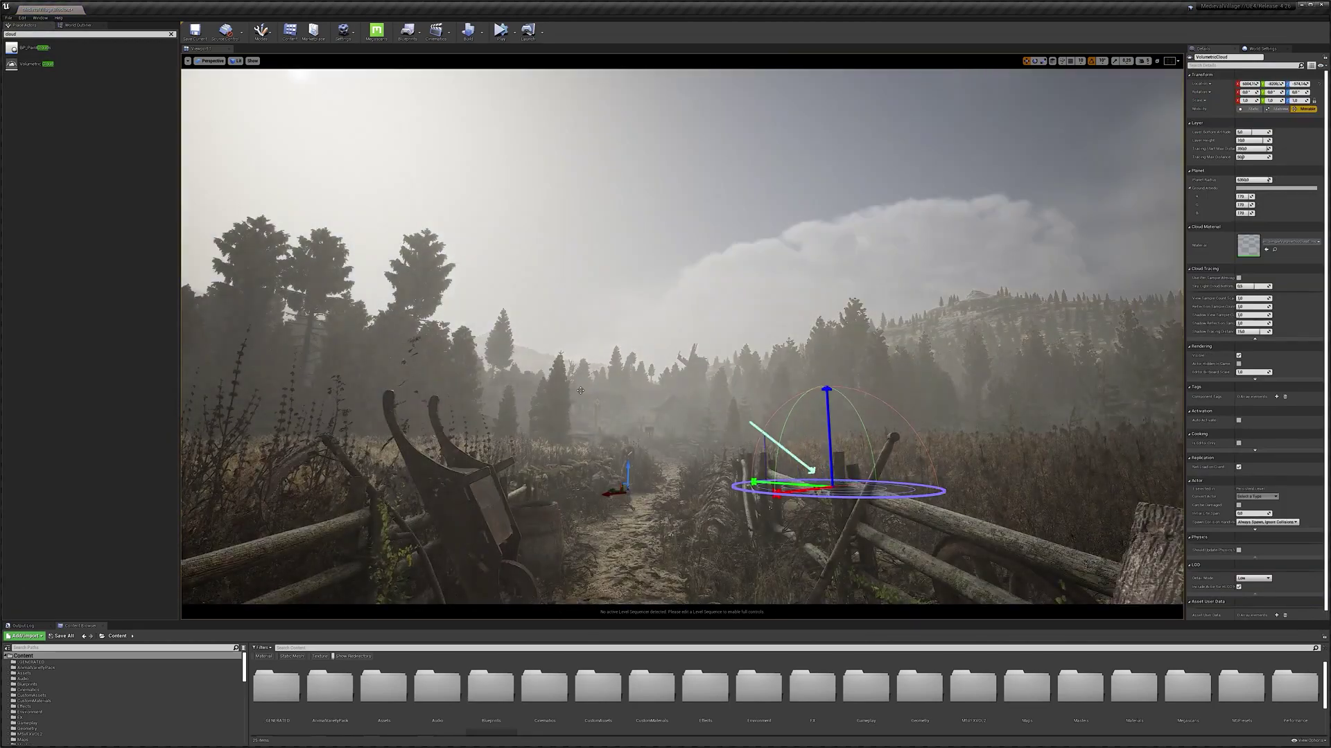
key(ctrl+l)
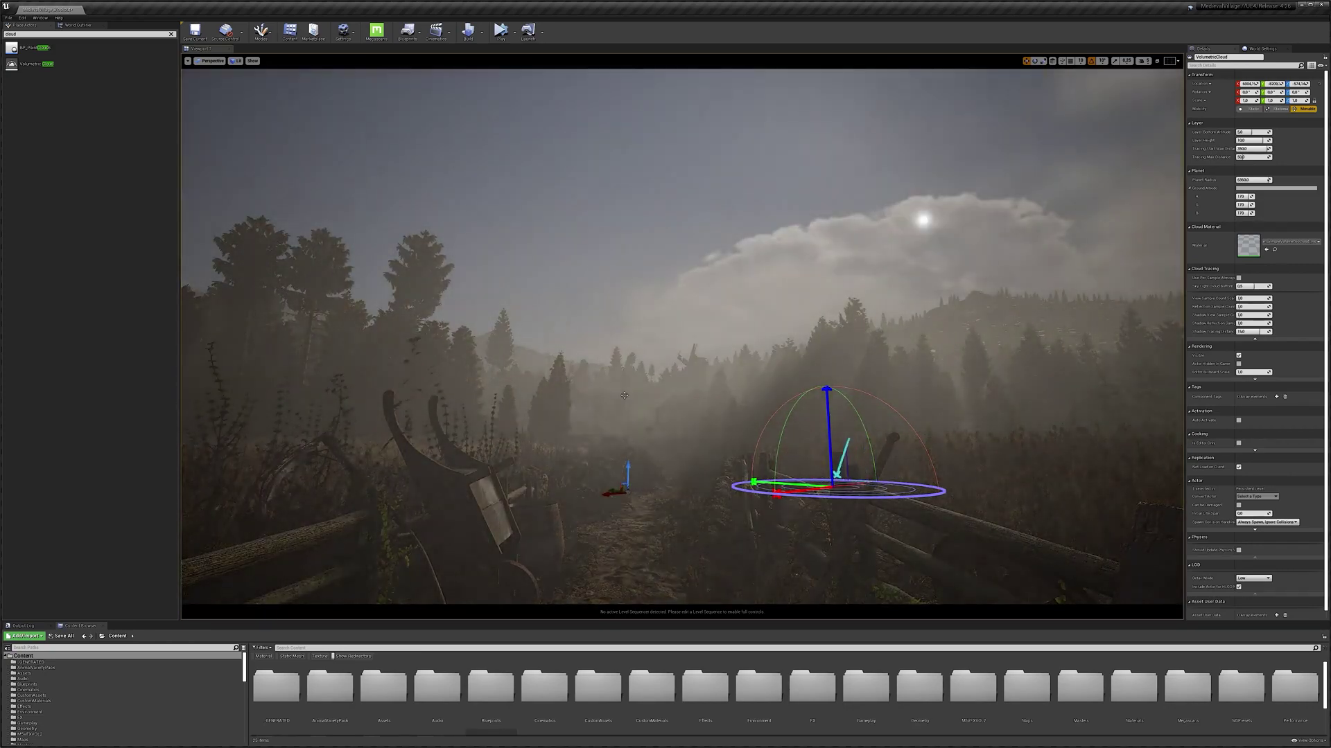
right_drag(624, 396, 693, 361)
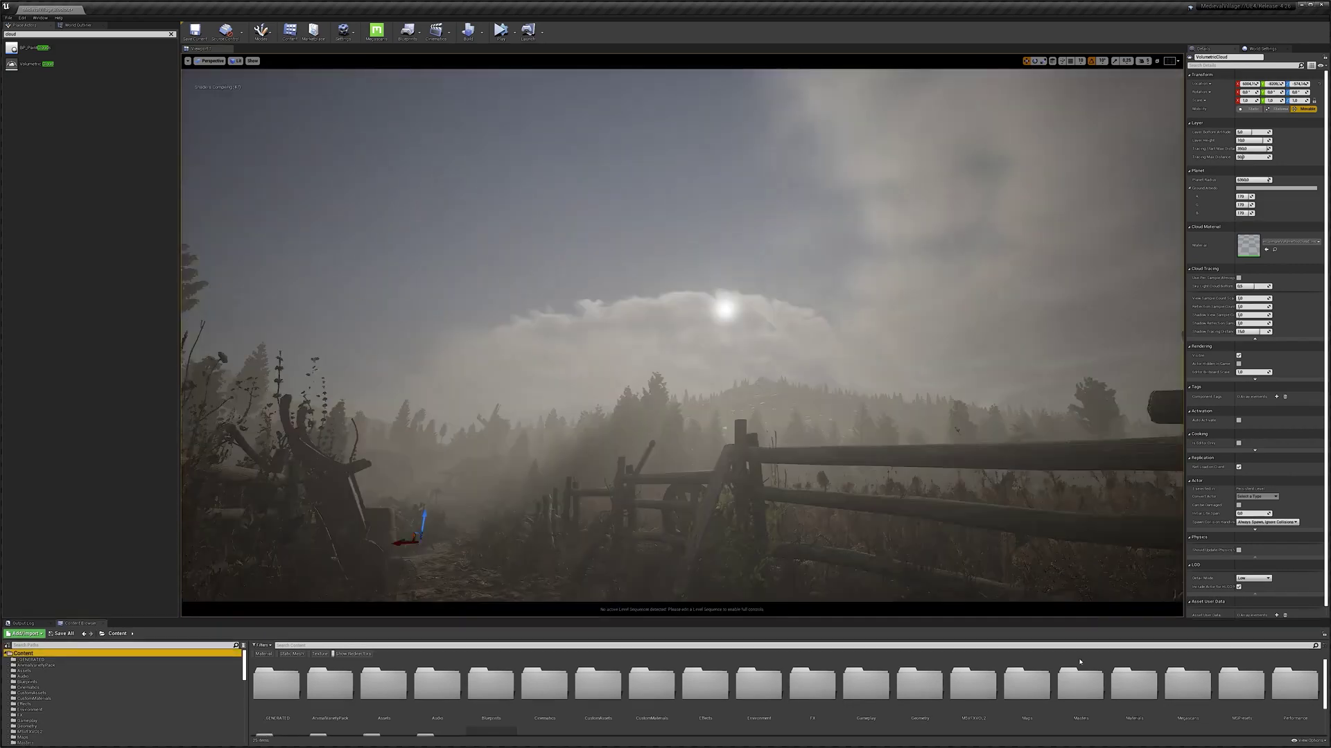
Show plugin content in the Content Browser and open the Sky Materials folder of the Volumetrics content
click(1309, 742)
click(1317, 662)
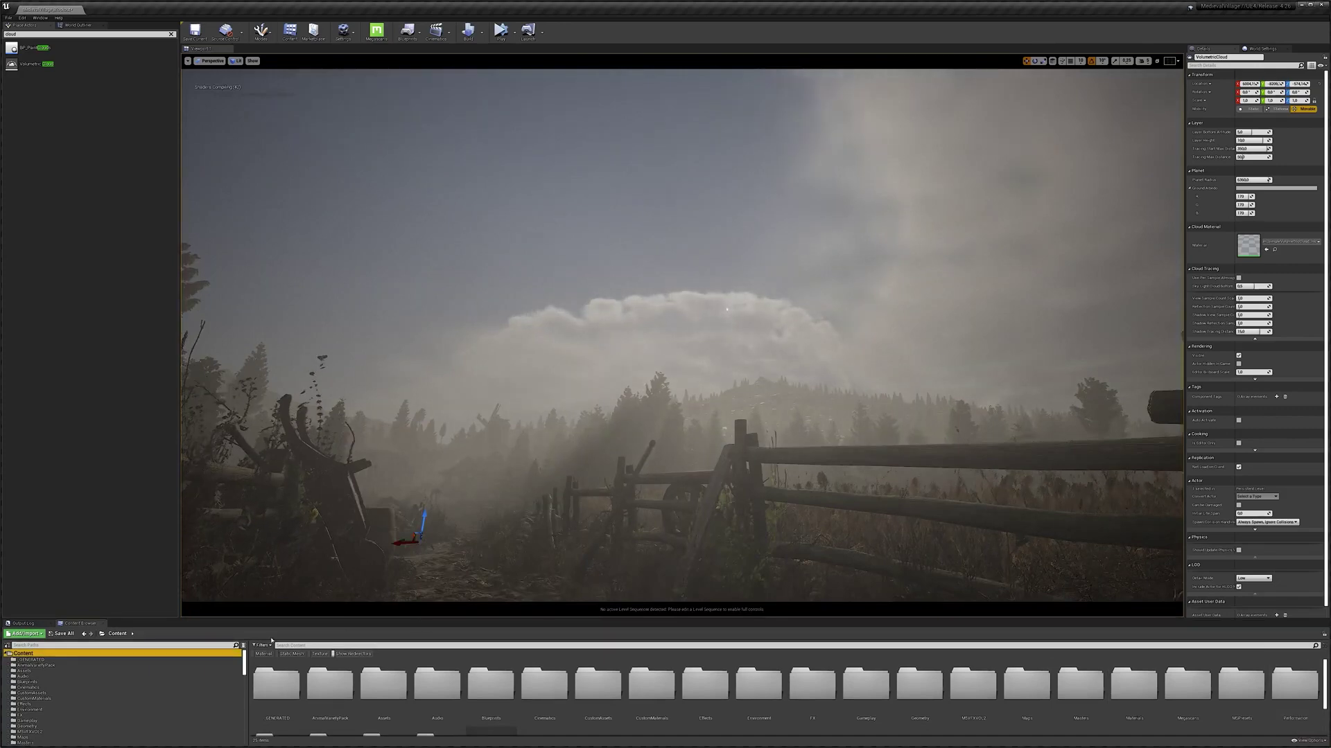
scroll(145, 666, down, 10)
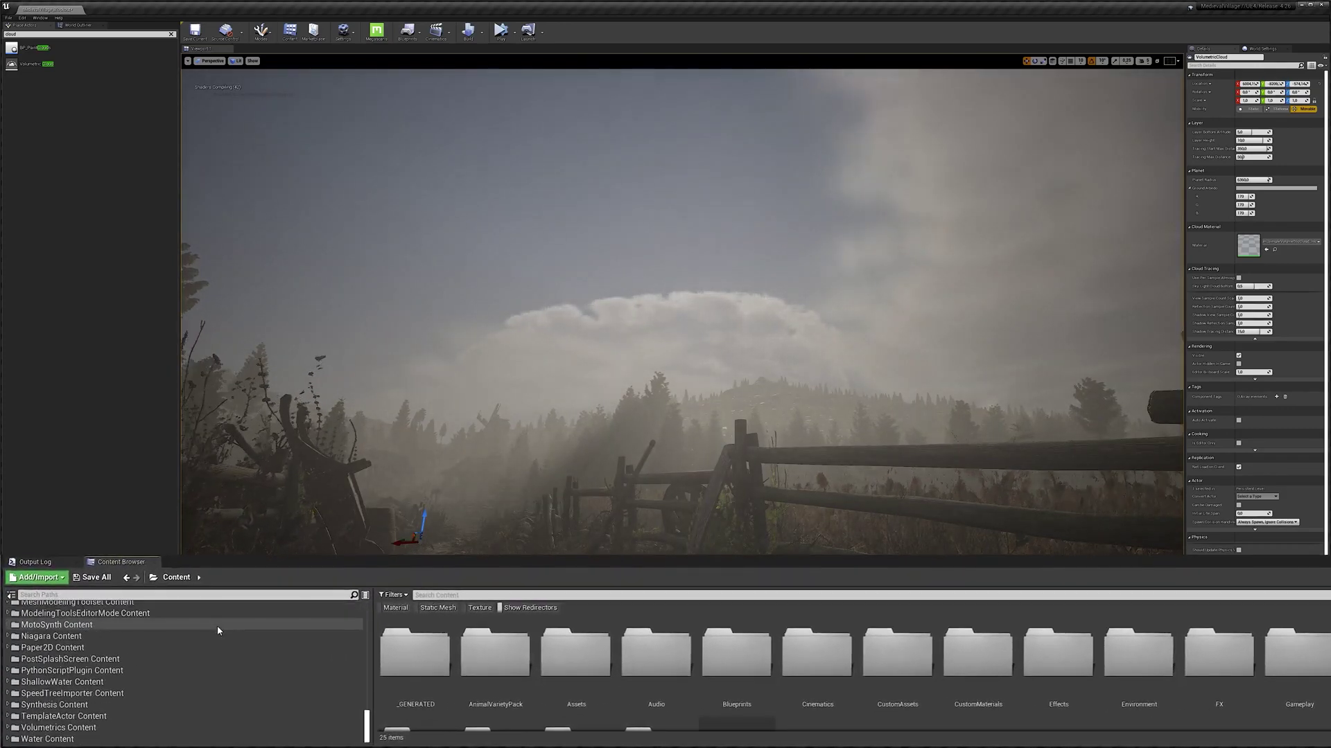
click(58, 727)
double_click(415, 651)
double_click(577, 655)
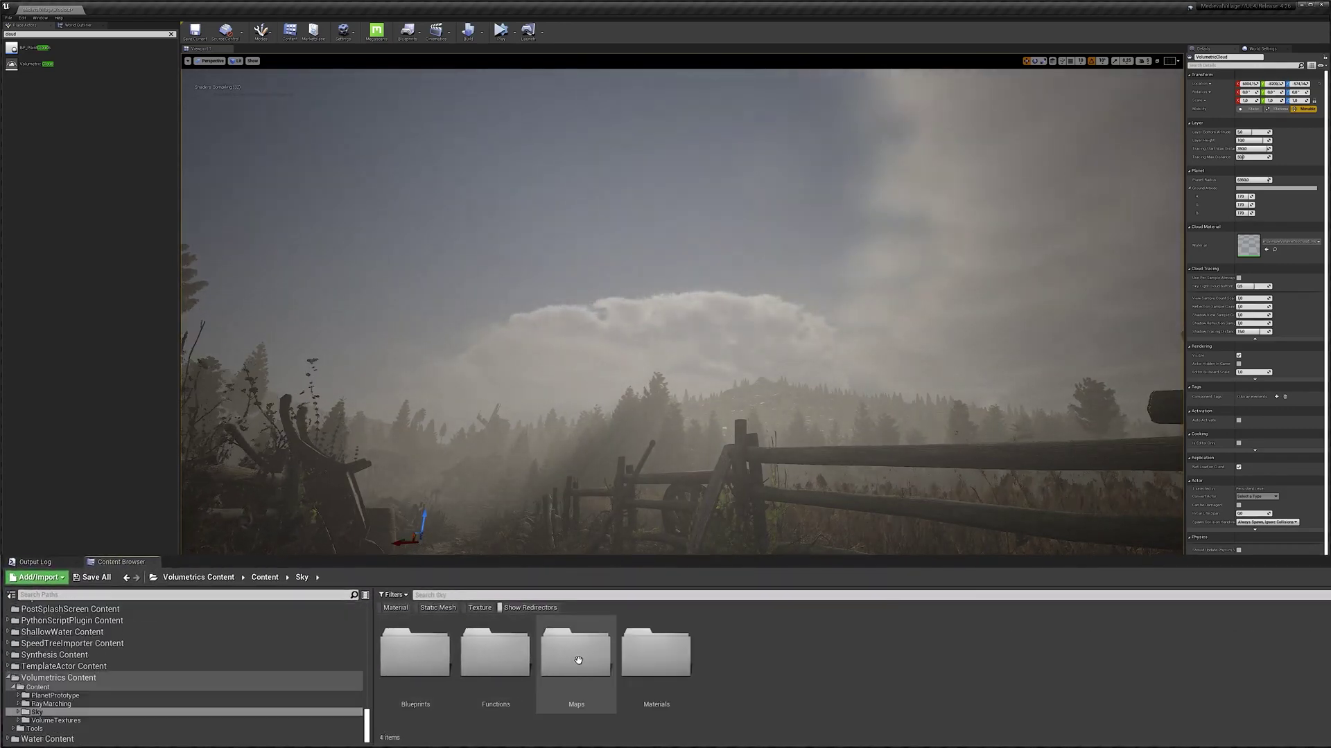
double_click(646, 653)
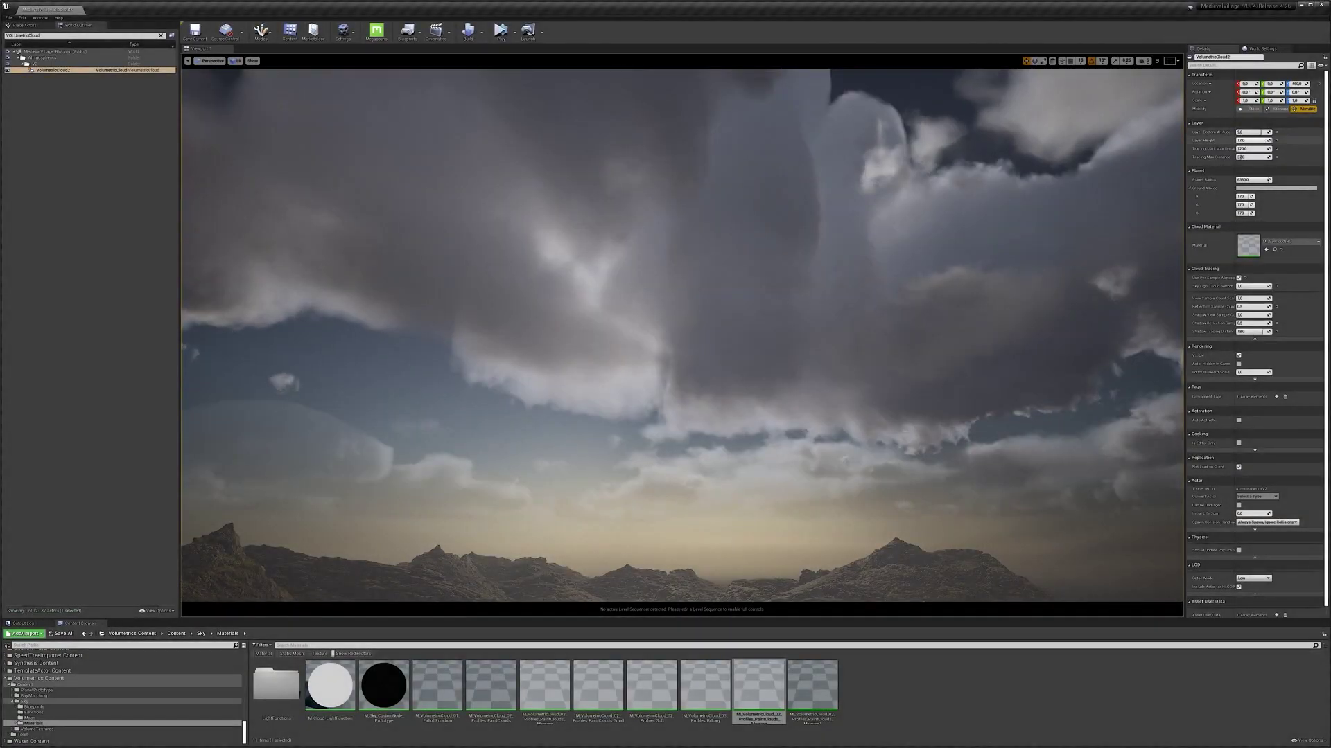
Adjust the Volumetric Cloud's Layer Height and rotate the atmosphere light to relight the storm clouds from several directions
mouse_move(1261, 140)
mouse_down()
mouse_move(1275, 140)
mouse_move(1261, 140)
mouse_up()
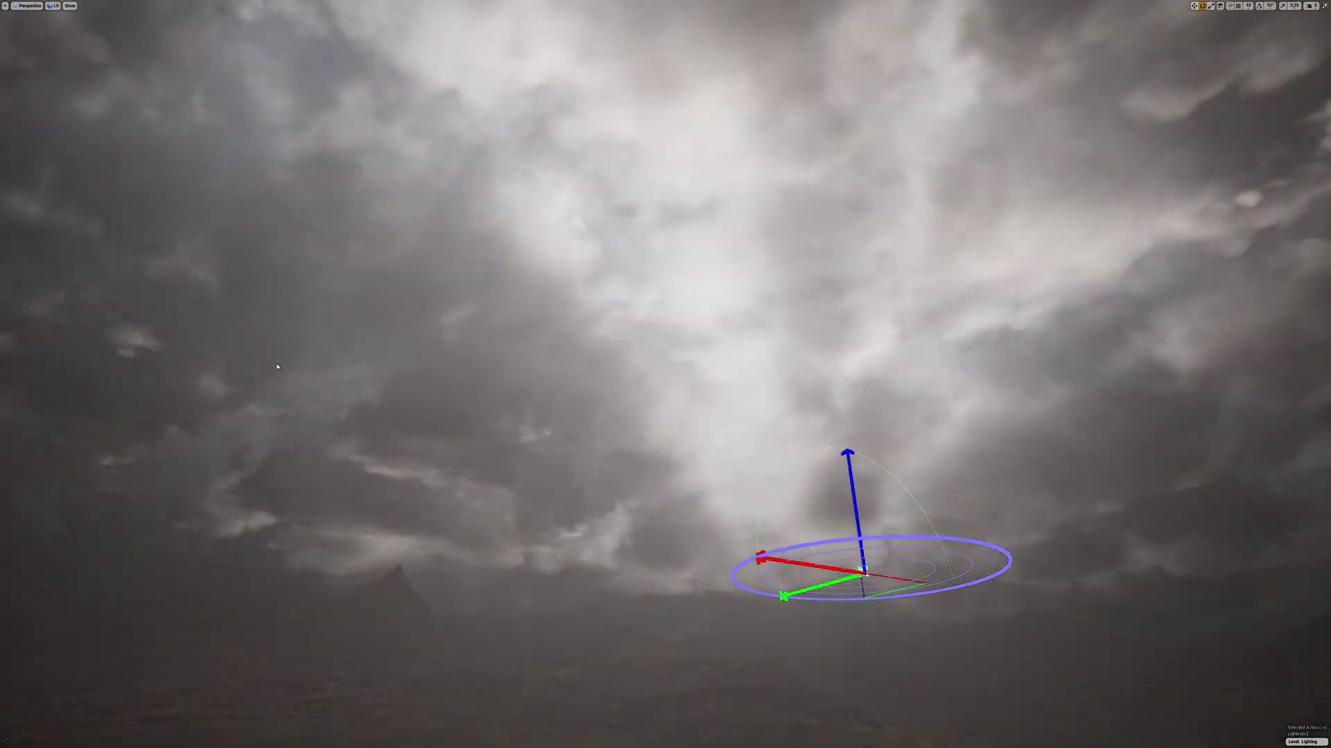
key(ctrl+l)
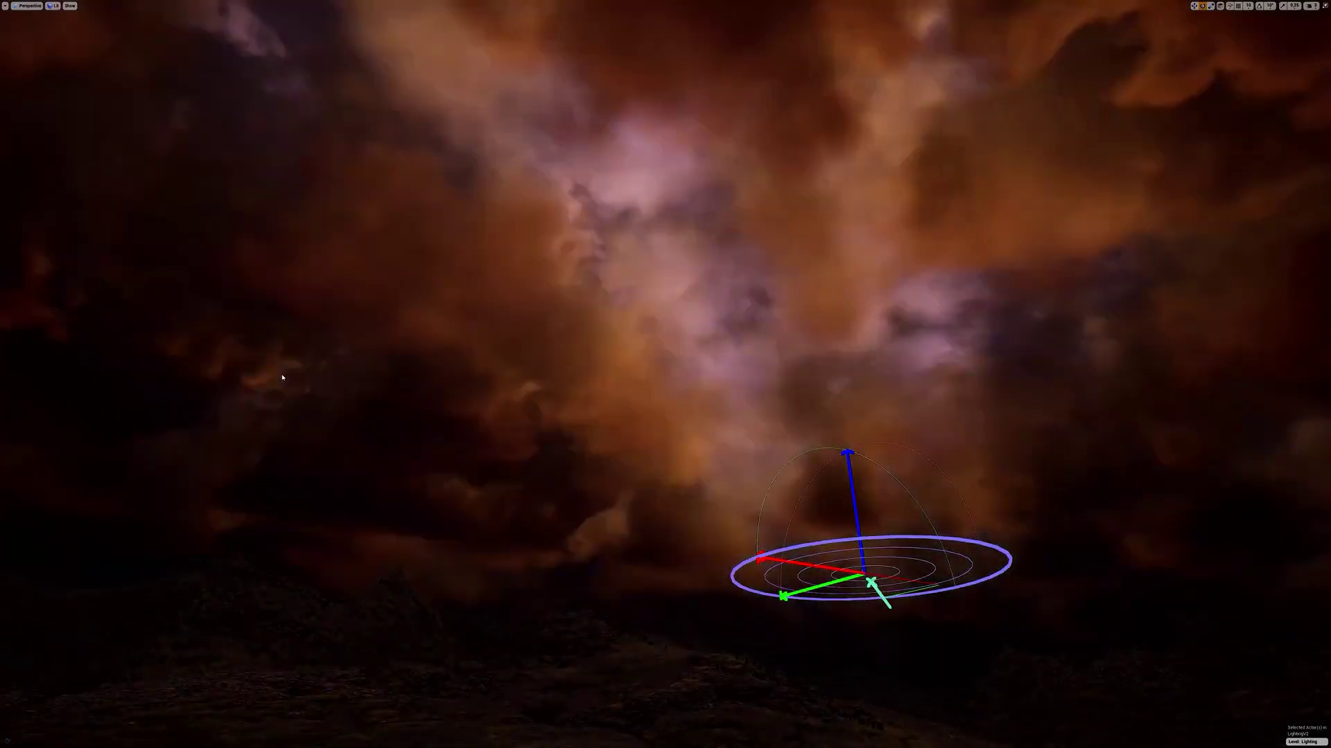
key(ctrl+l)
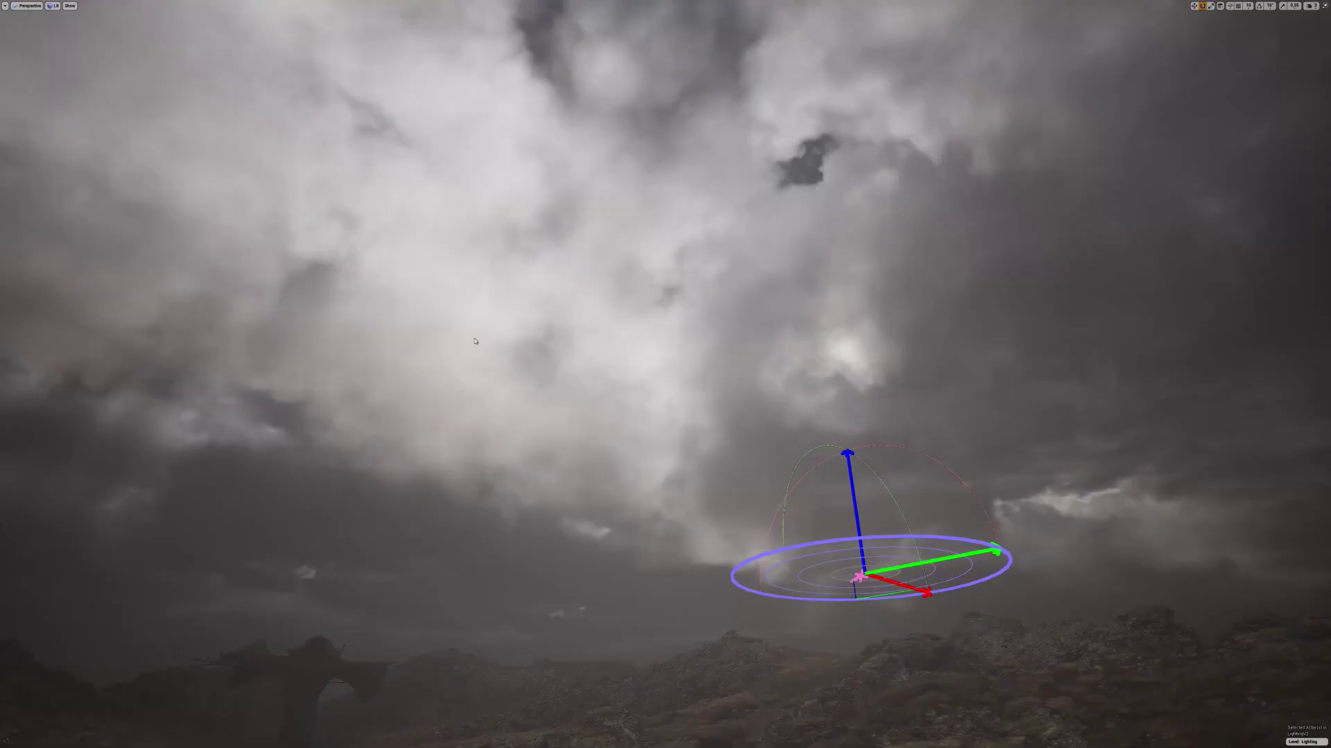
key(ctrl+l)
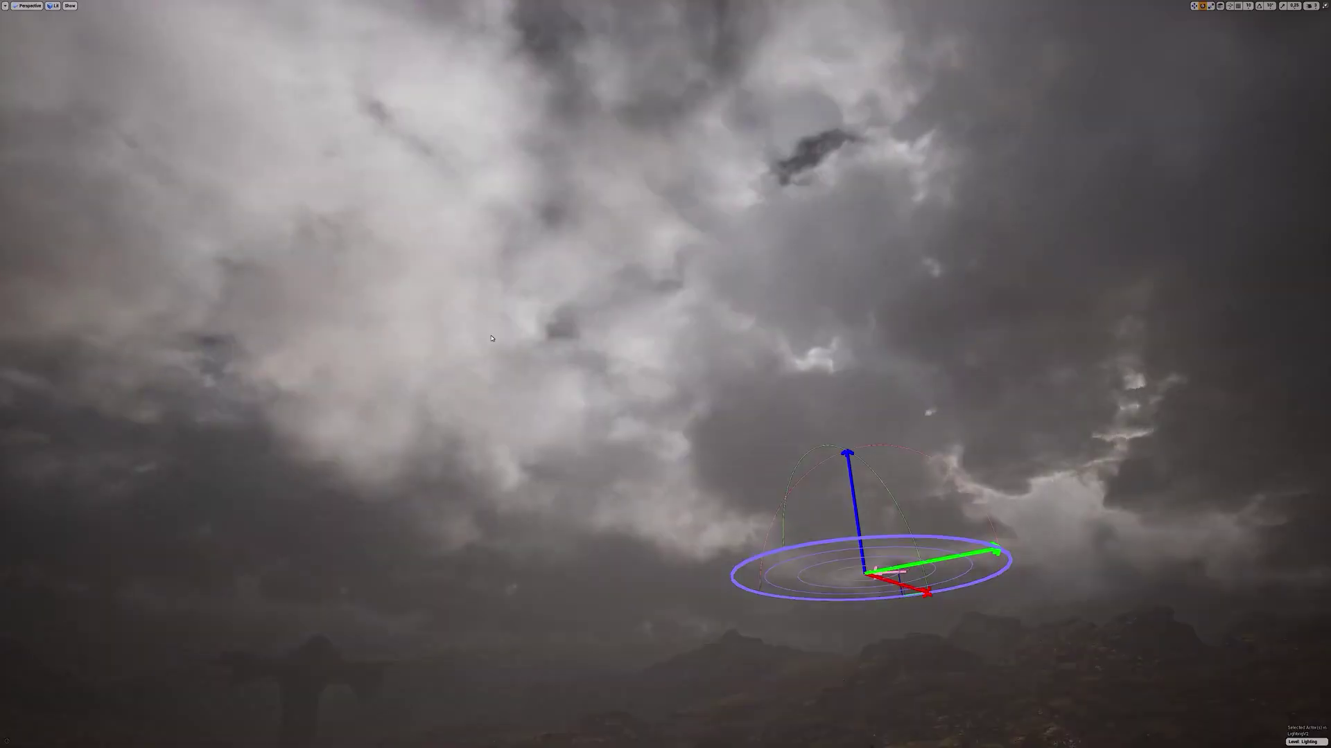
key(ctrl+l)
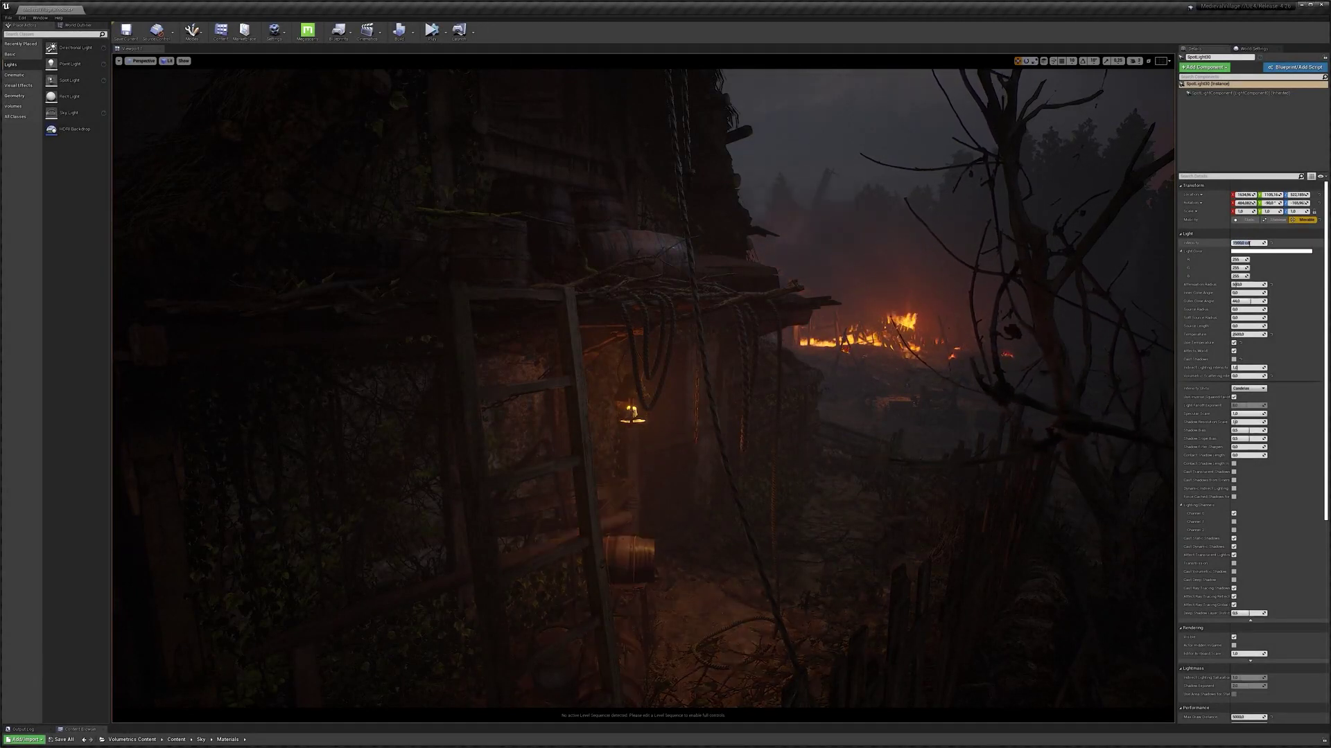
Set the intensity to 0 for the spotlight by the ladder hut and for the spotlight over the burning village yard
text(0)
key(Return)
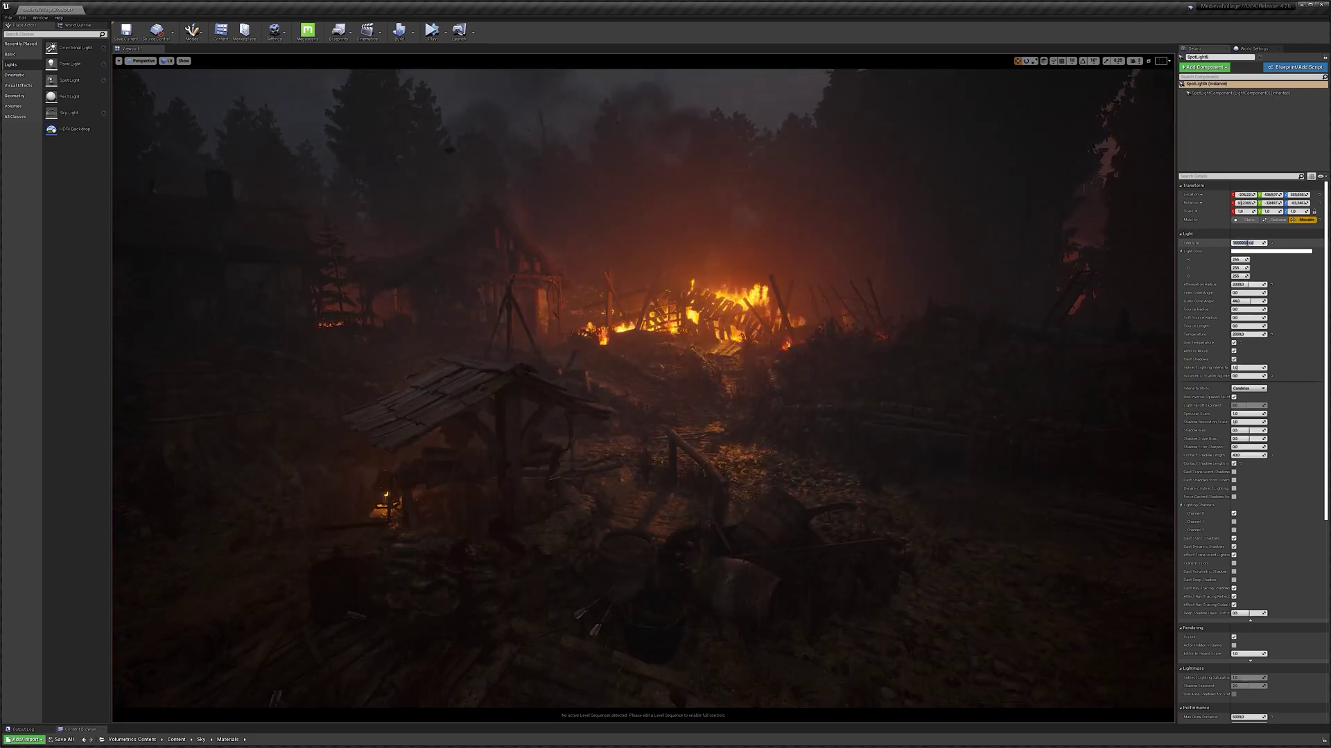
text(0)
key(Return)
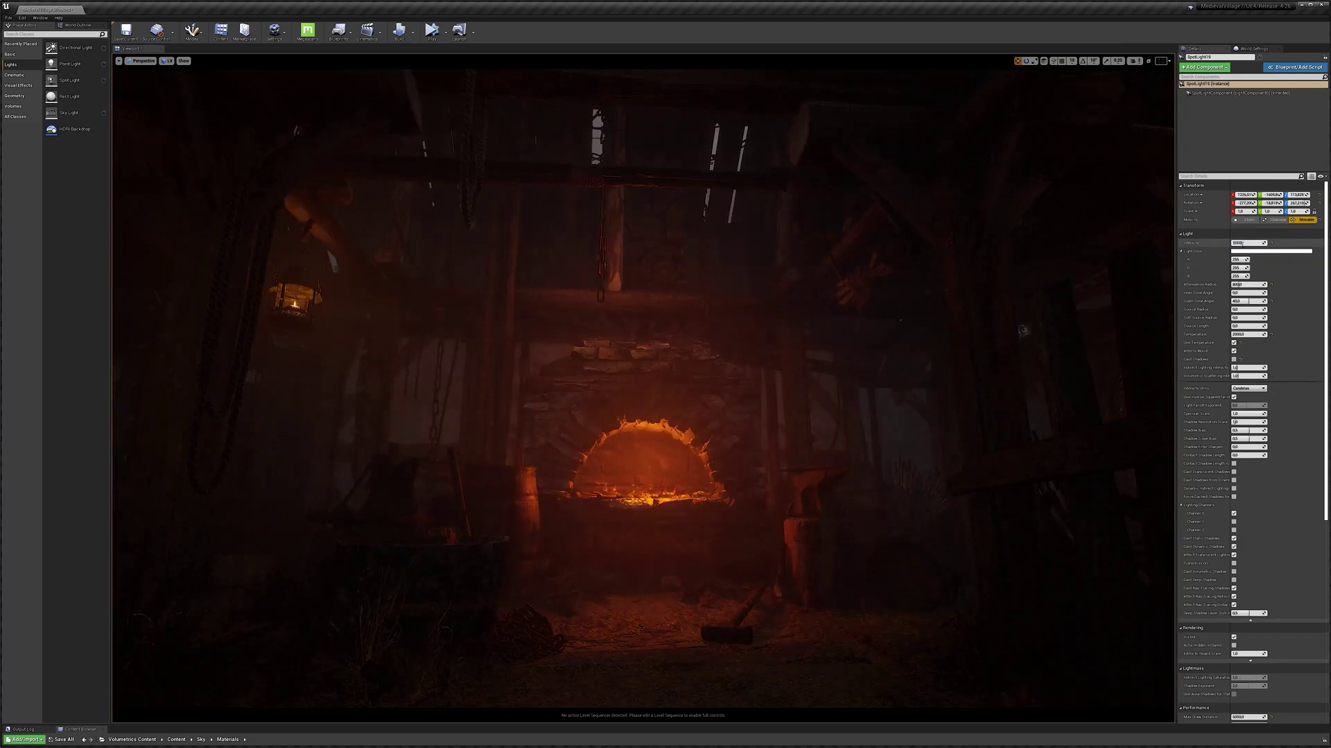
Set the forge interior spotlight's intensity to 0, and undo and redo the change to compare the lighting
text(0)
key(Return)
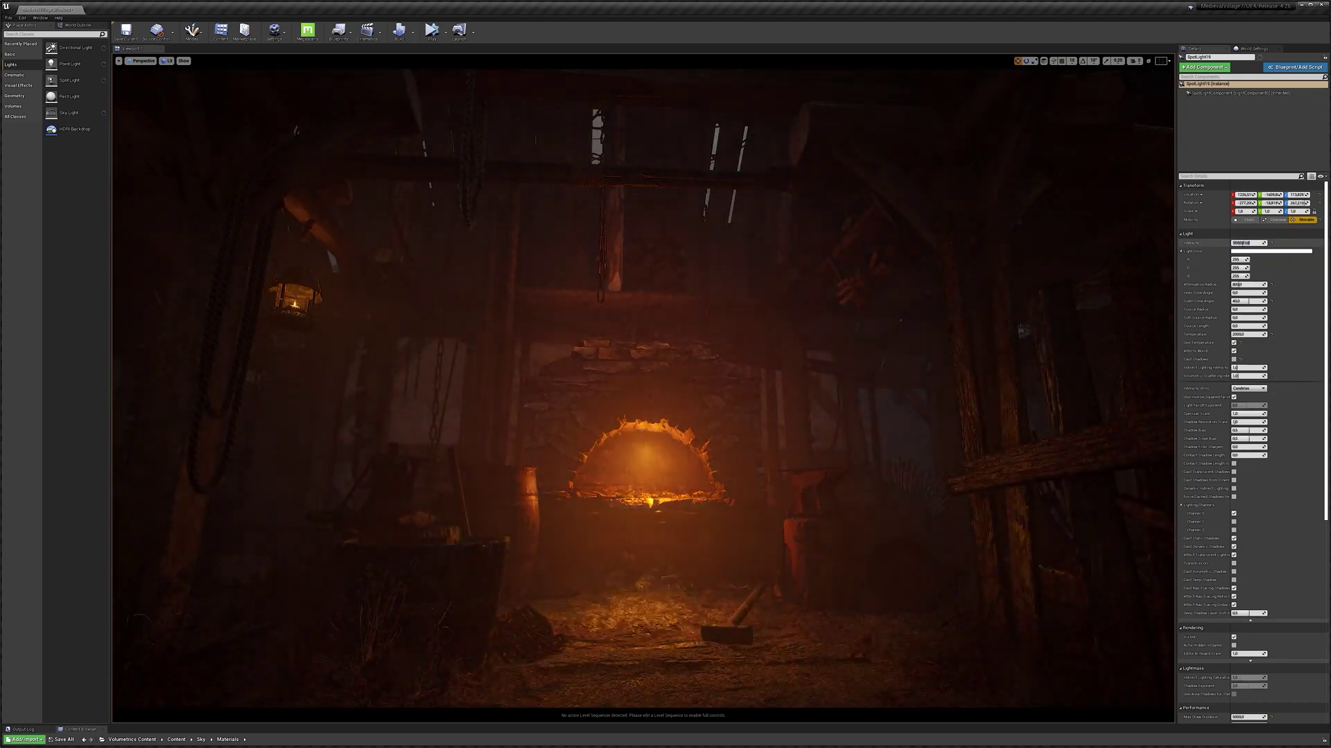
key(ctrl+z)
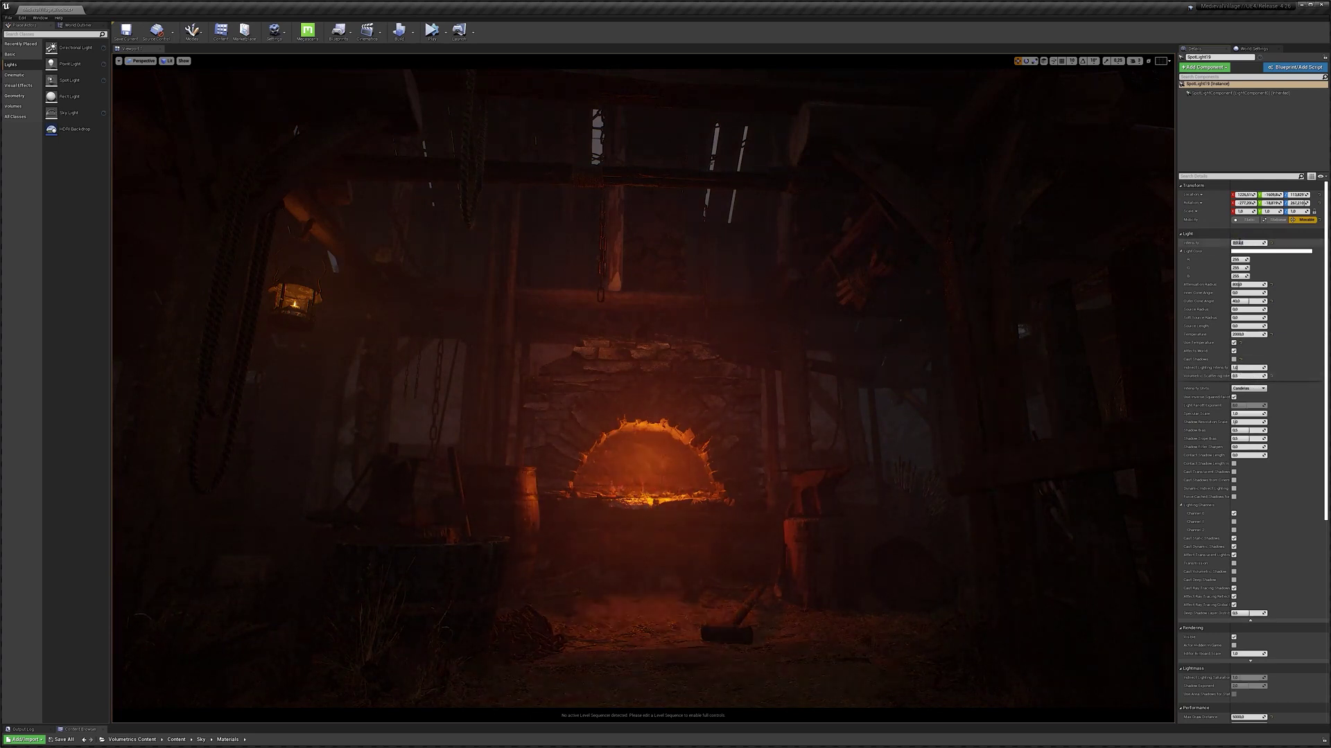
key(ctrl+y)
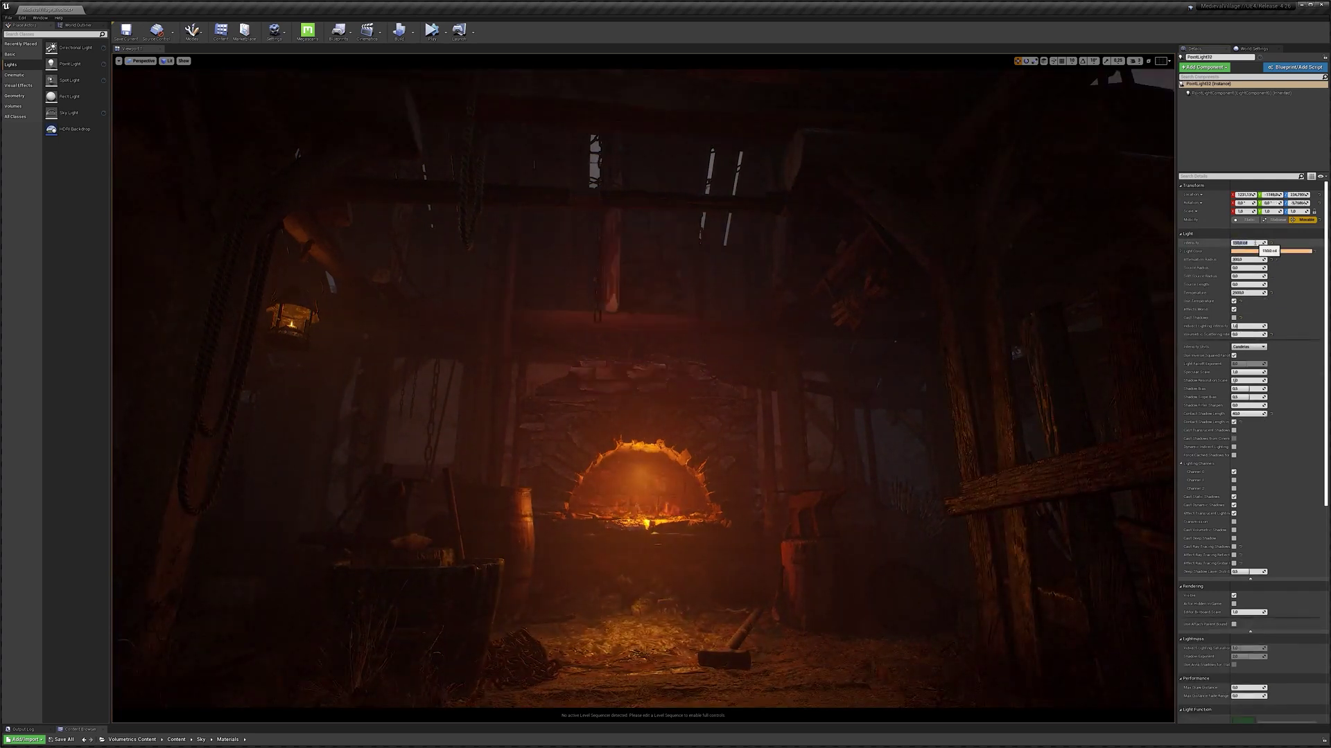
Set the intensity of the orange point light in the forge interior to 0
text(0)
key(Return)
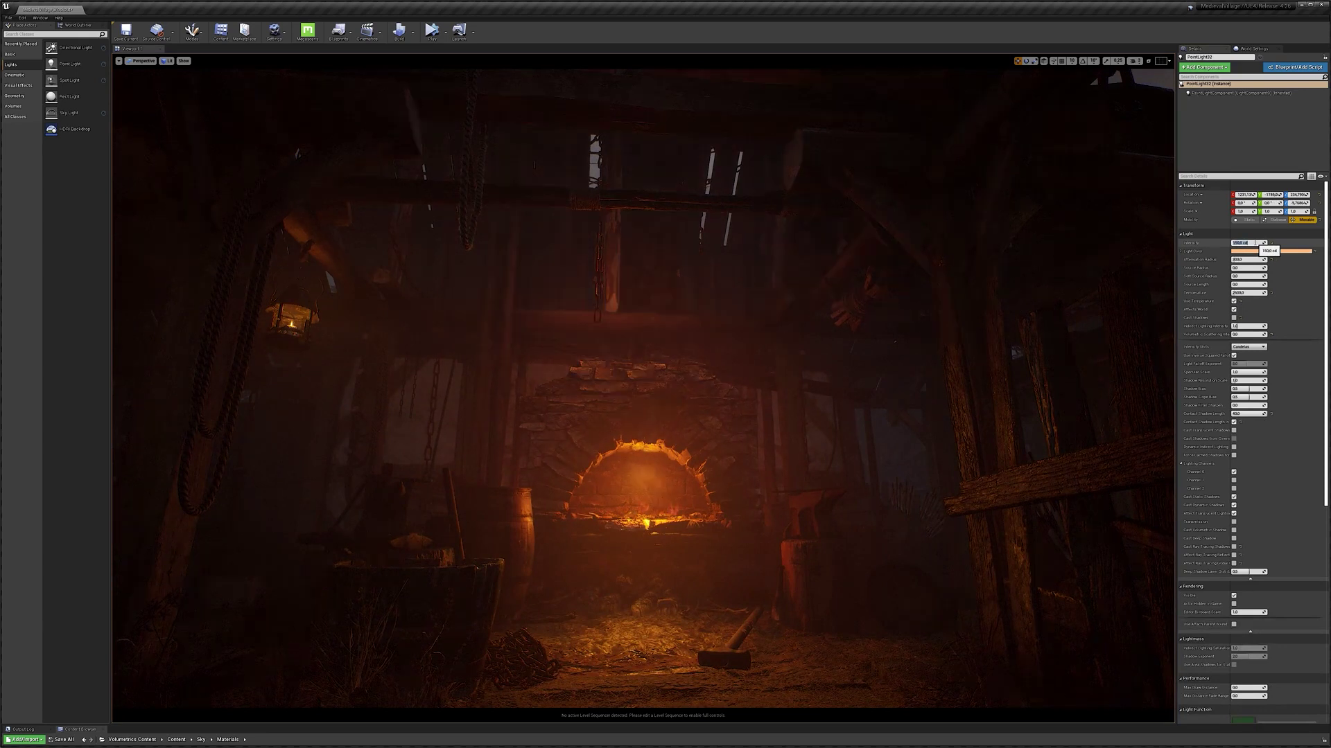